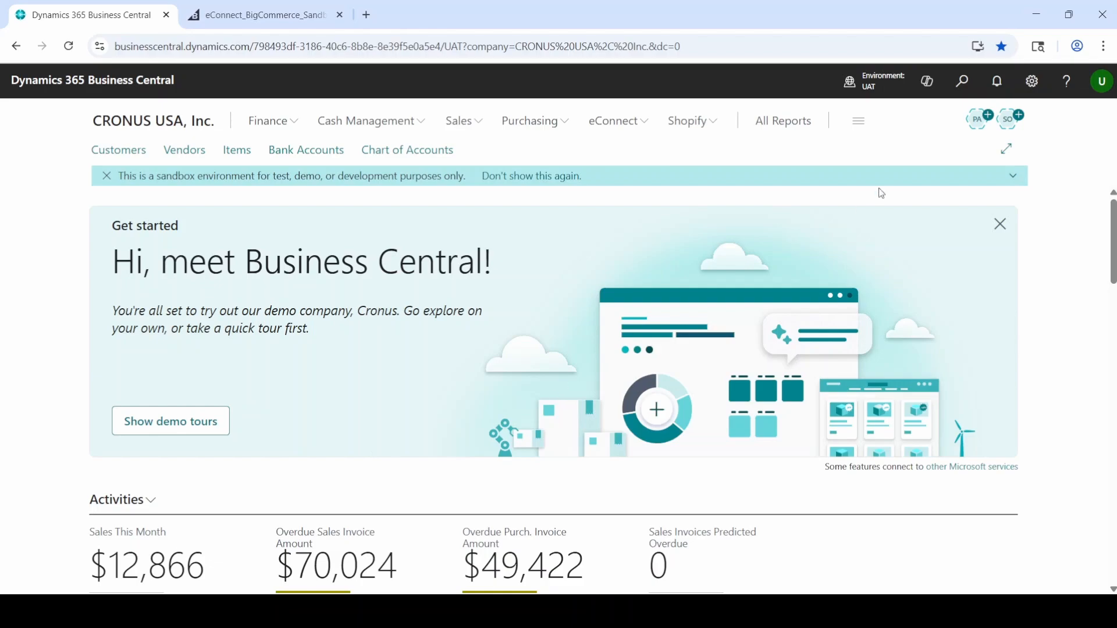
# Find SAMPLE-ITEM in the items list and open its item card.
pyautogui.click(237, 151)
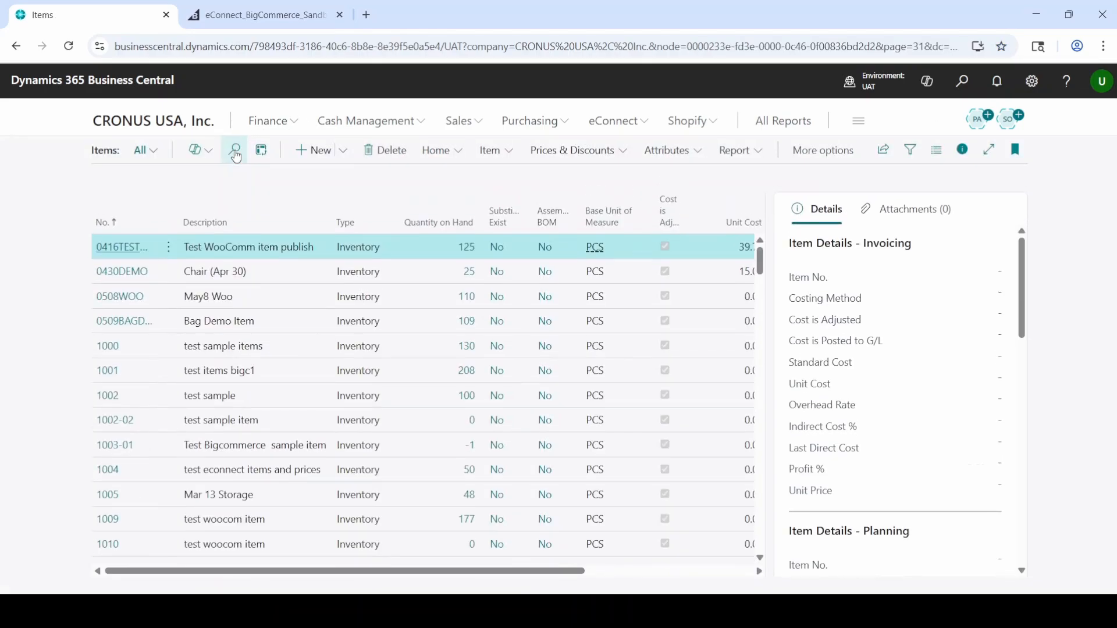
pyautogui.click(236, 152)
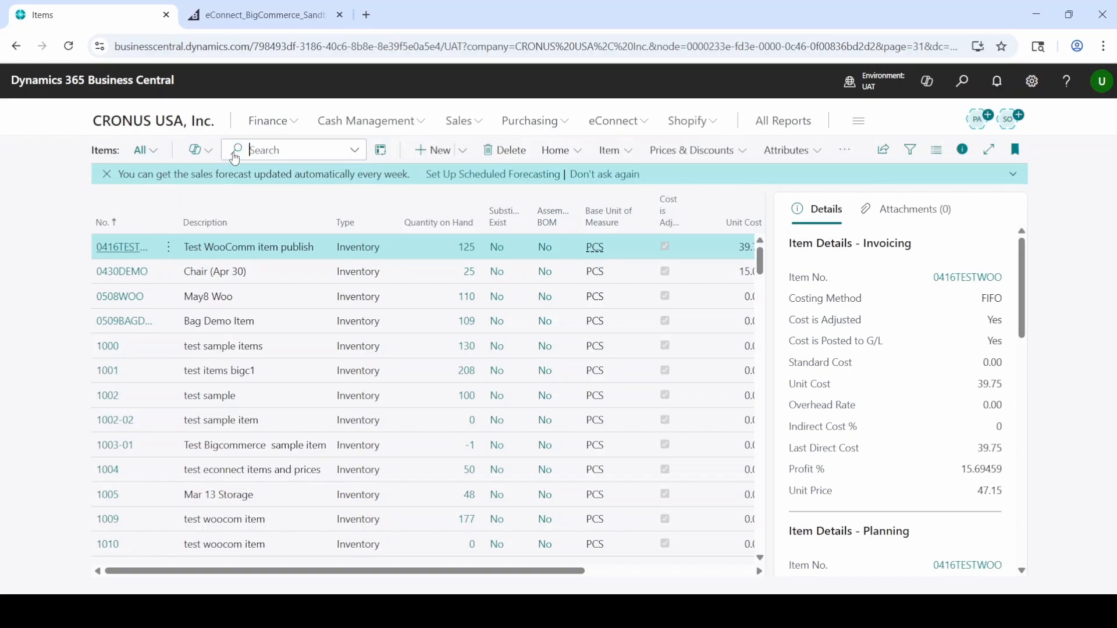
pyautogui.write('SAMPLE-ITEM')
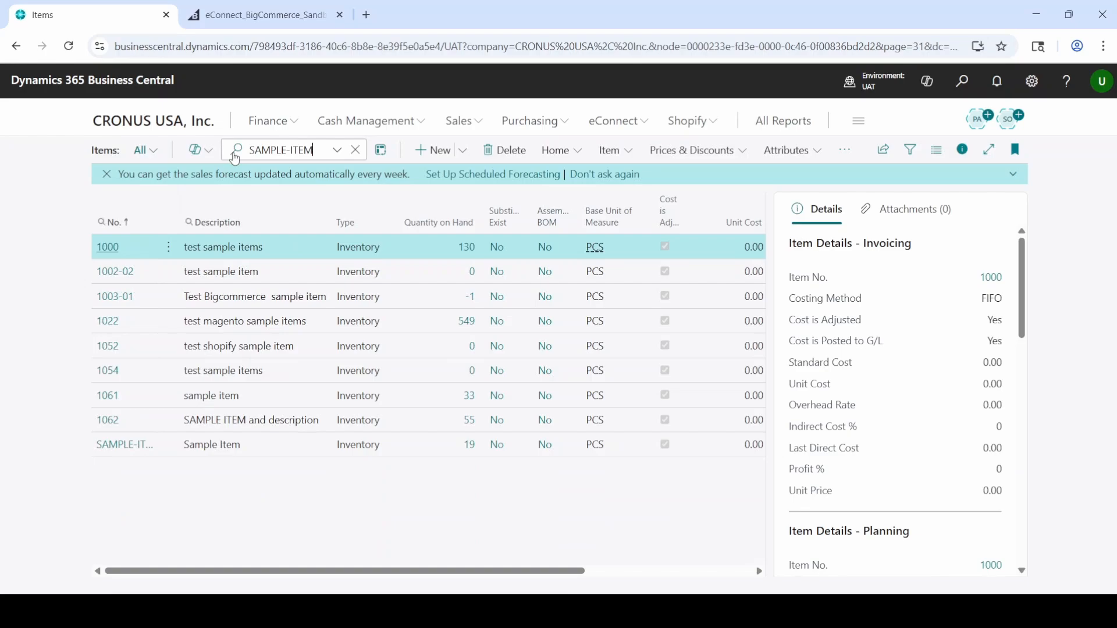
pyautogui.click(115, 452)
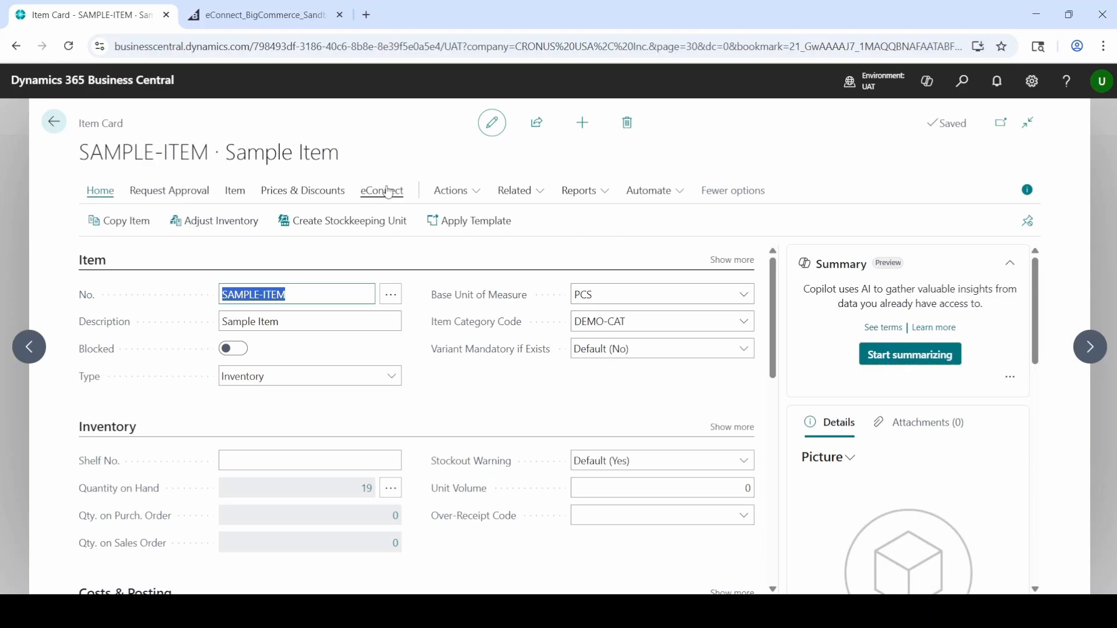
# Review the item's eConnect Item Listing in the expanded view, including its eConnect Enabled setting, and return to the item card.
pyautogui.click(387, 191)
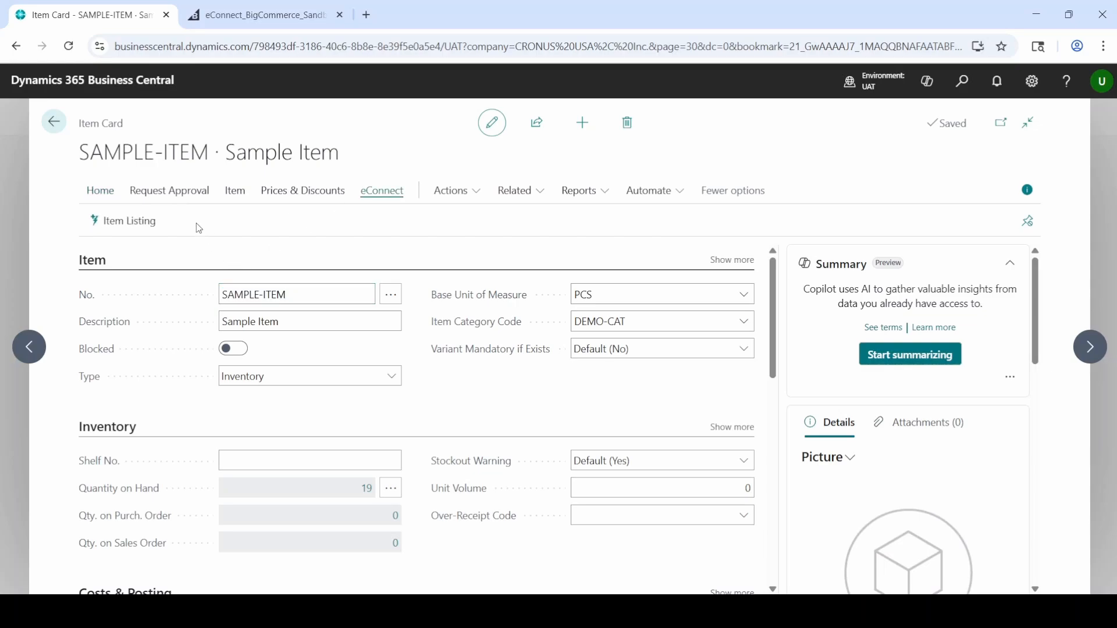
pyautogui.click(131, 221)
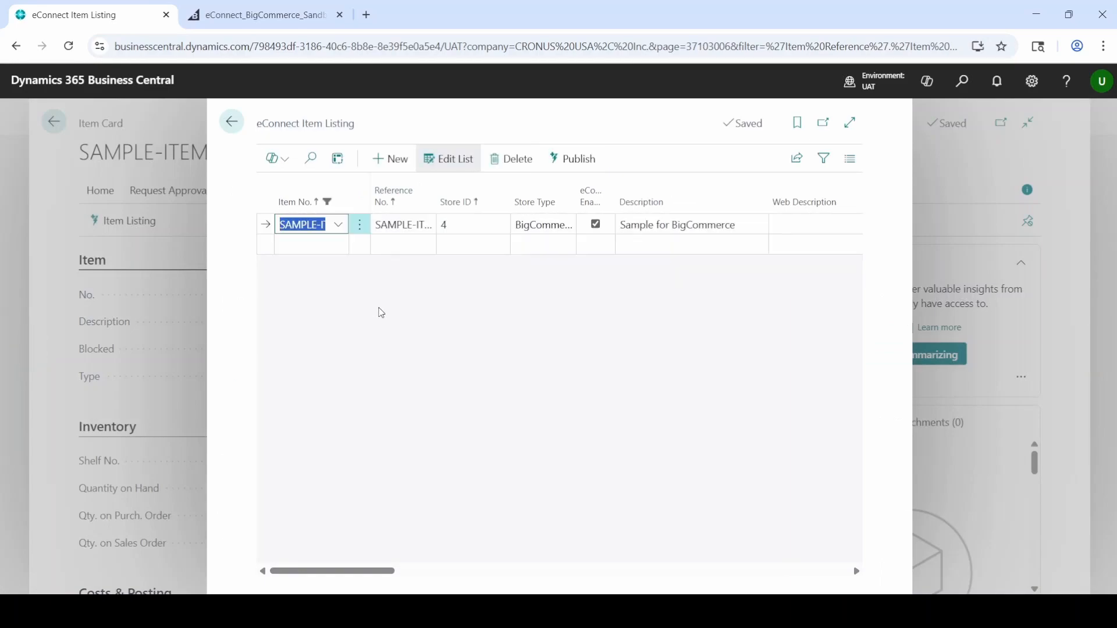
pyautogui.click(850, 124)
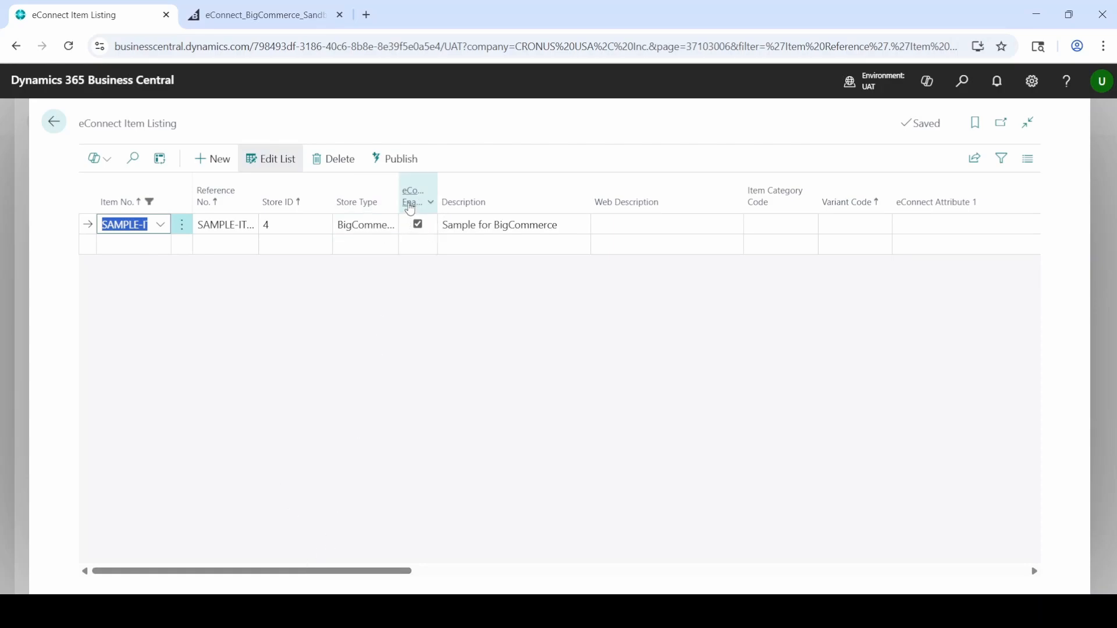
pyautogui.moveTo(410, 208)
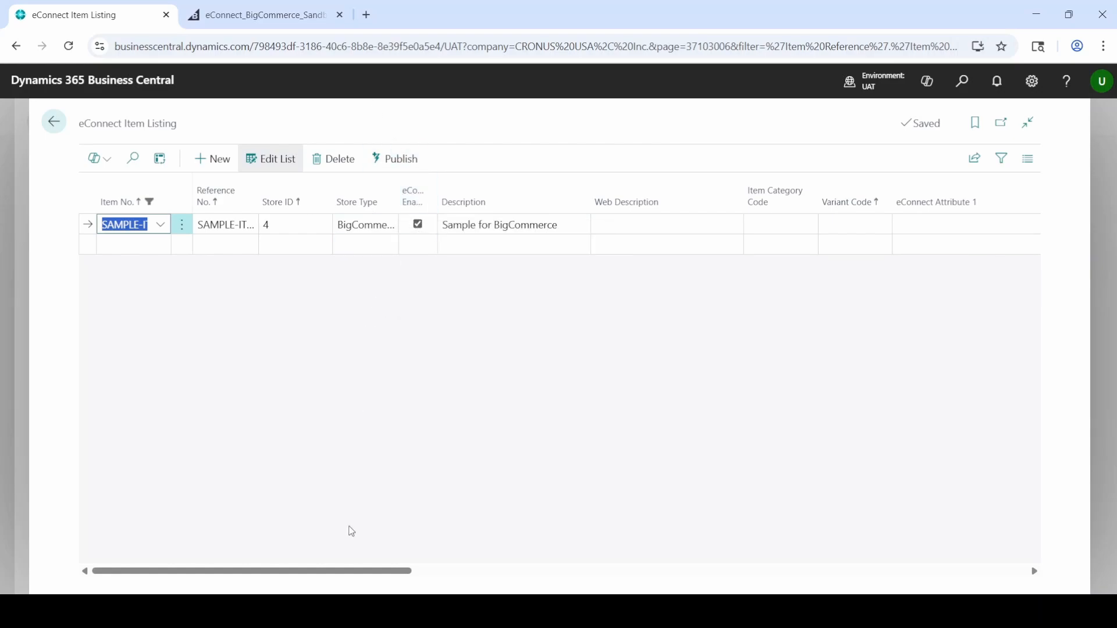
pyautogui.moveTo(334, 572); pyautogui.dragTo(285, 530)
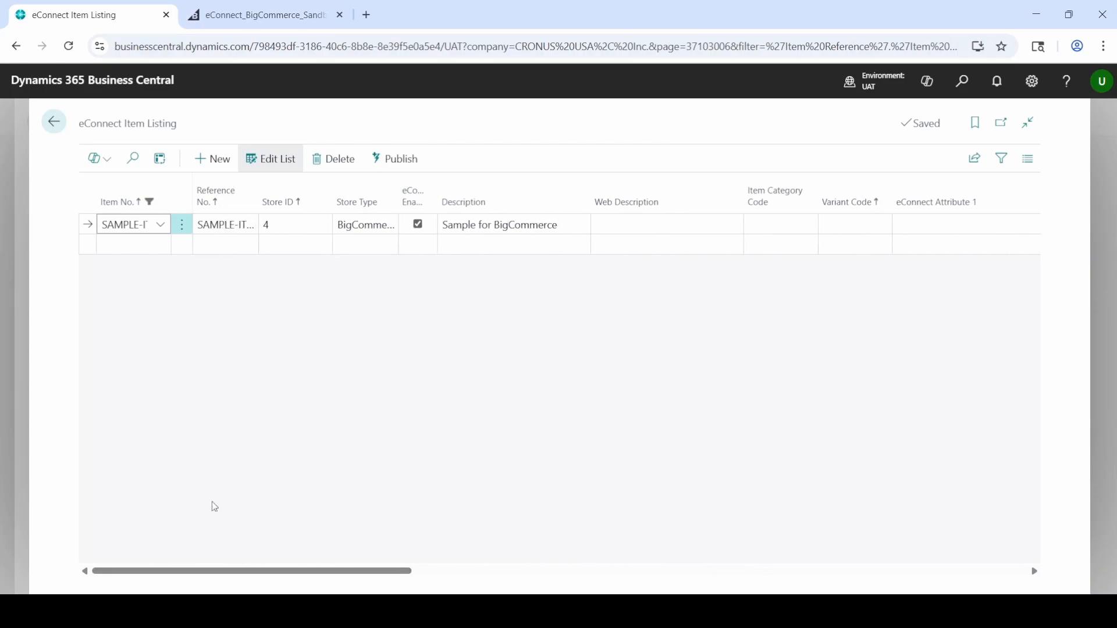
pyautogui.click(63, 124)
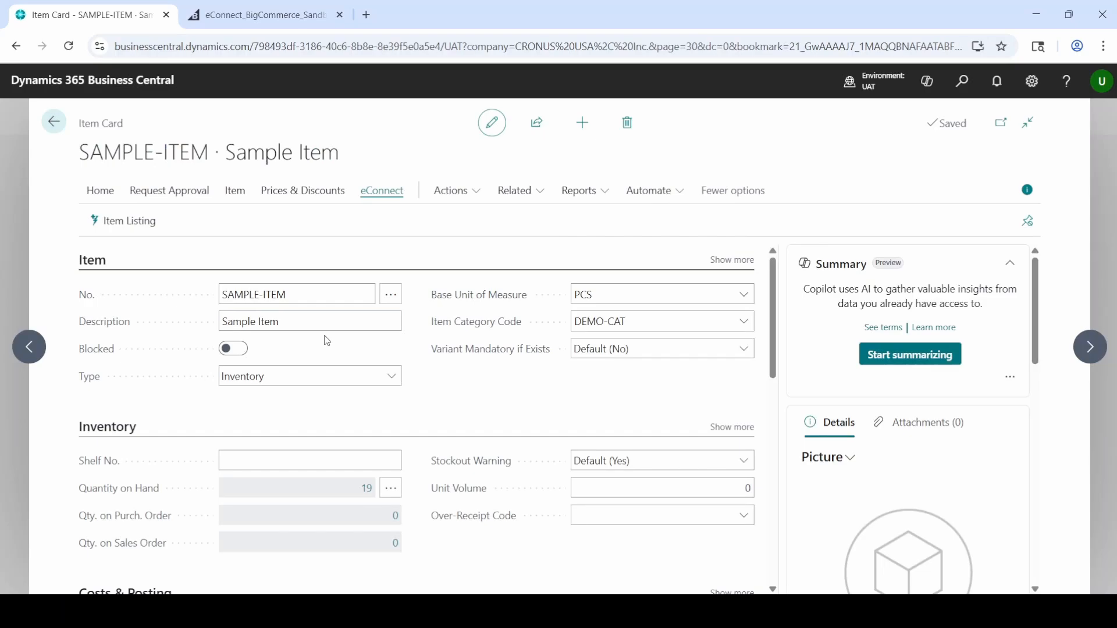
# Search for the eConnect Users page and review its columns through to the ERP and marketplace customer fields.
pyautogui.click(951, 87)
pyautogui.write('user')
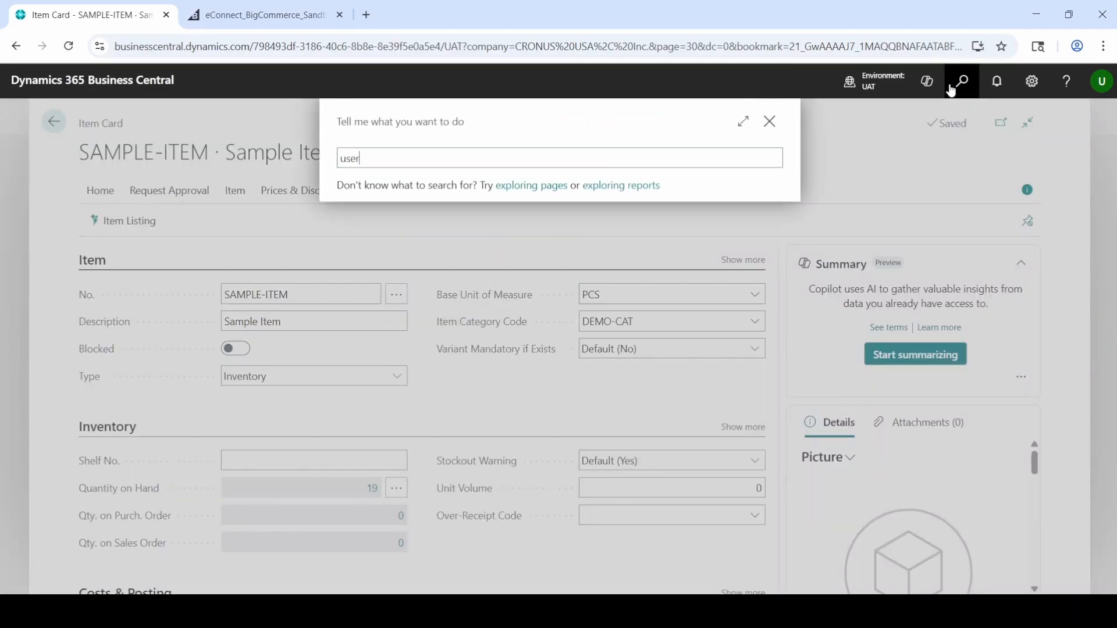
pyautogui.write('s')
pyautogui.press('BackSpace')
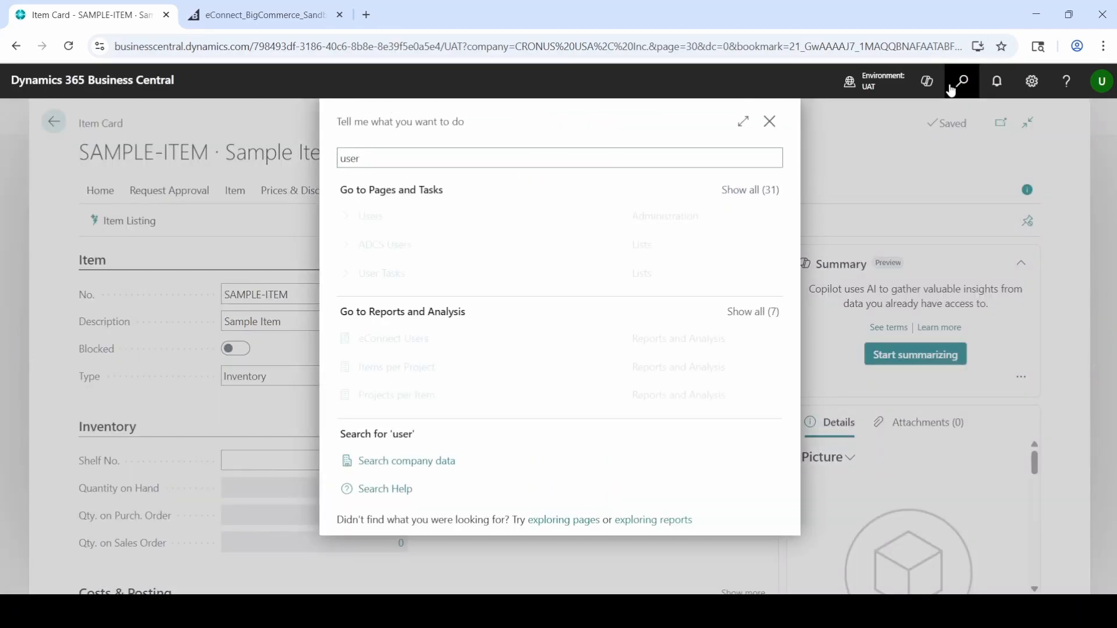
pyautogui.write('ec')
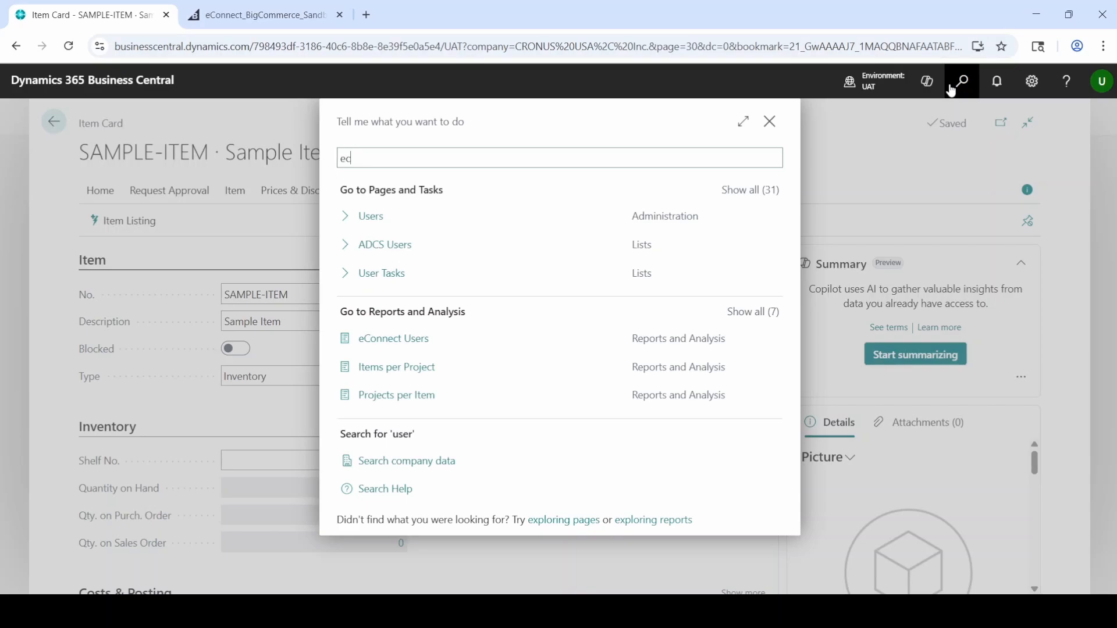
pyautogui.write('onnect us')
pyautogui.click(383, 222)
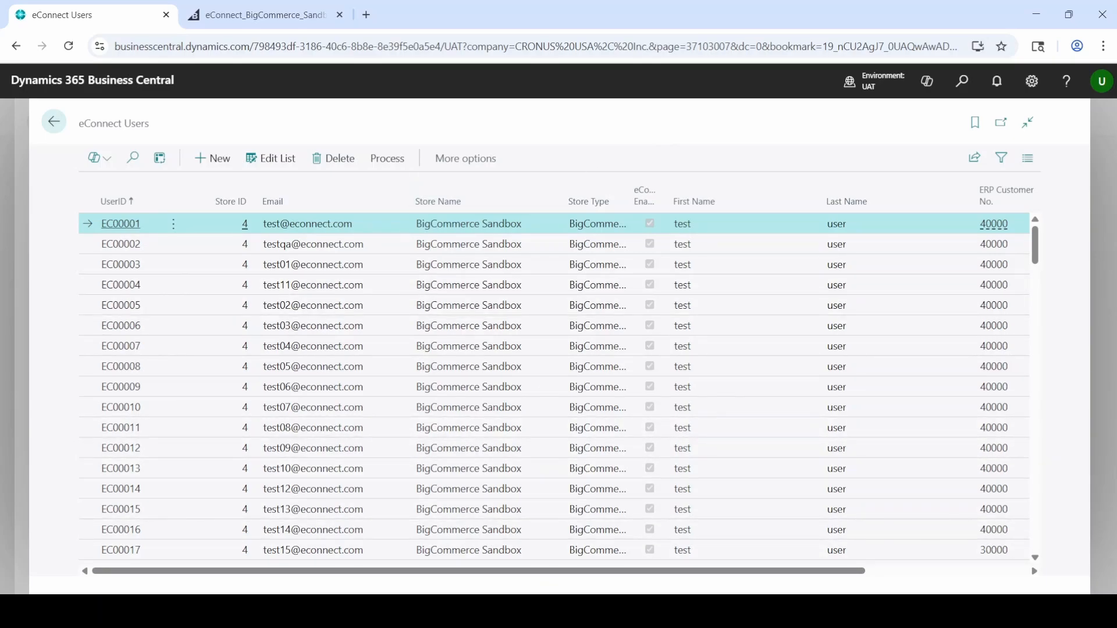
pyautogui.moveTo(771, 574); pyautogui.dragTo(976, 562)
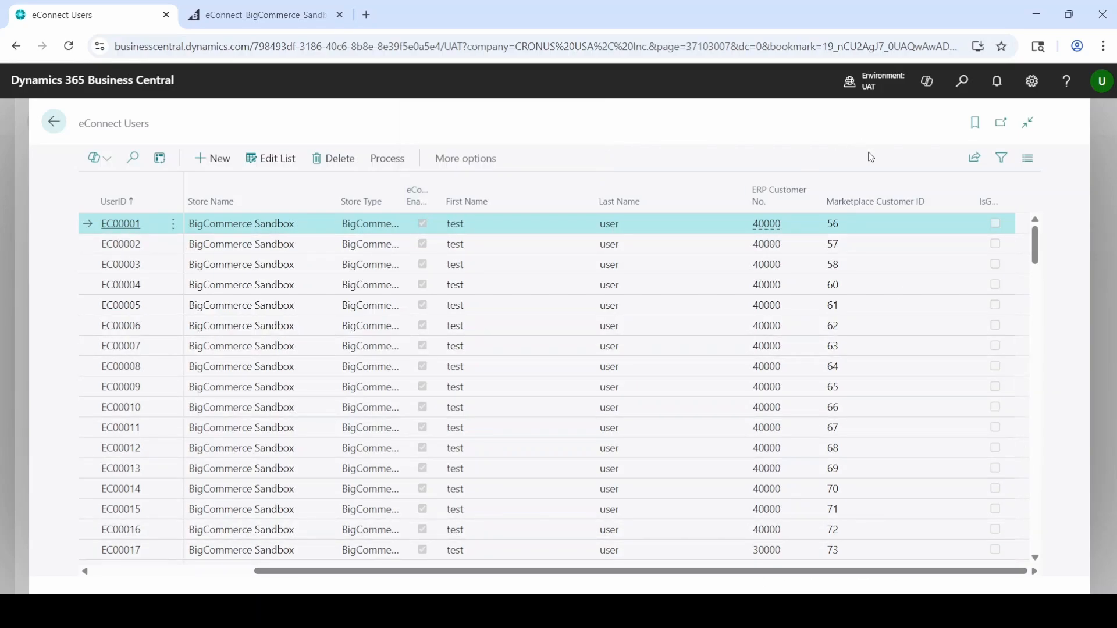
pyautogui.click(963, 81)
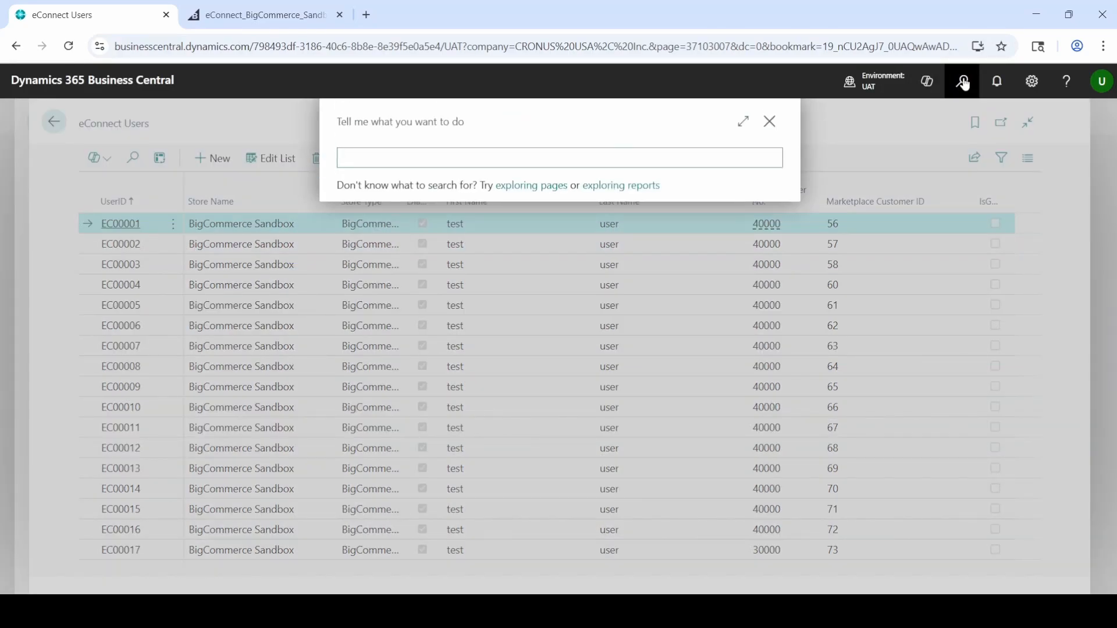
pyautogui.write('econnect cat')
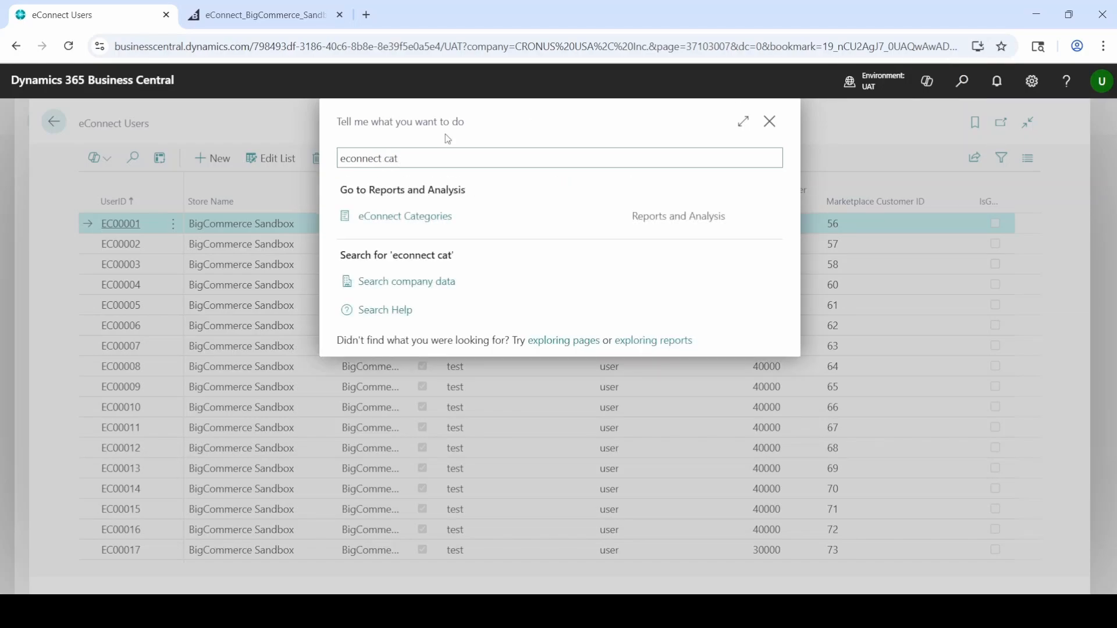
pyautogui.click(404, 219)
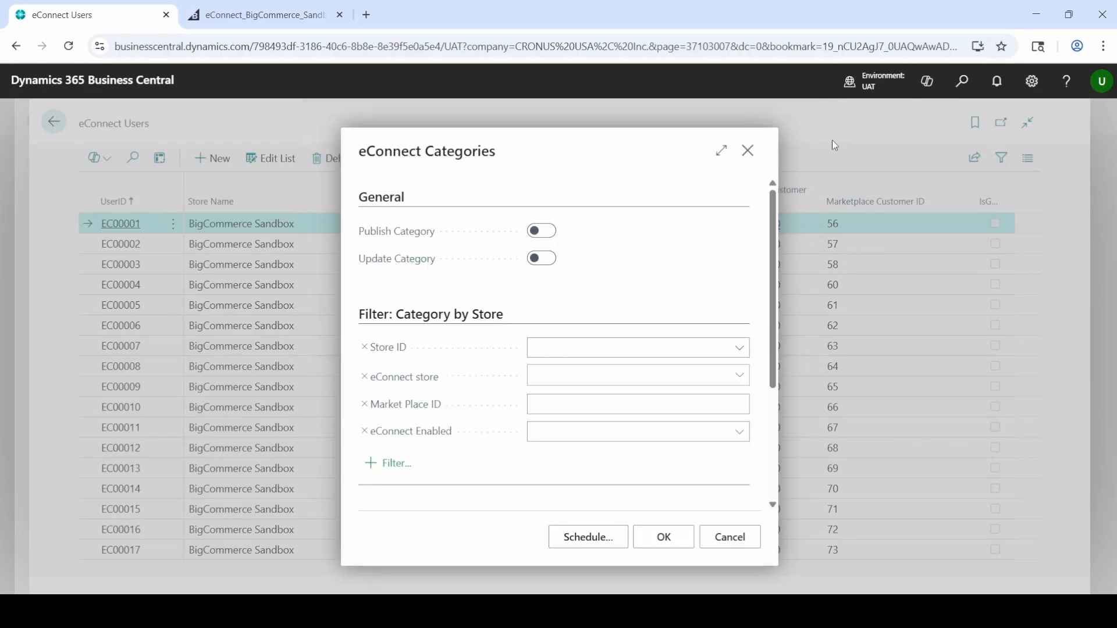
# Open Item Categories, review the eConnect Category Listing of ABIS_MUSIC including its eConnect Enabled column, and close the listing.
pyautogui.click(962, 85)
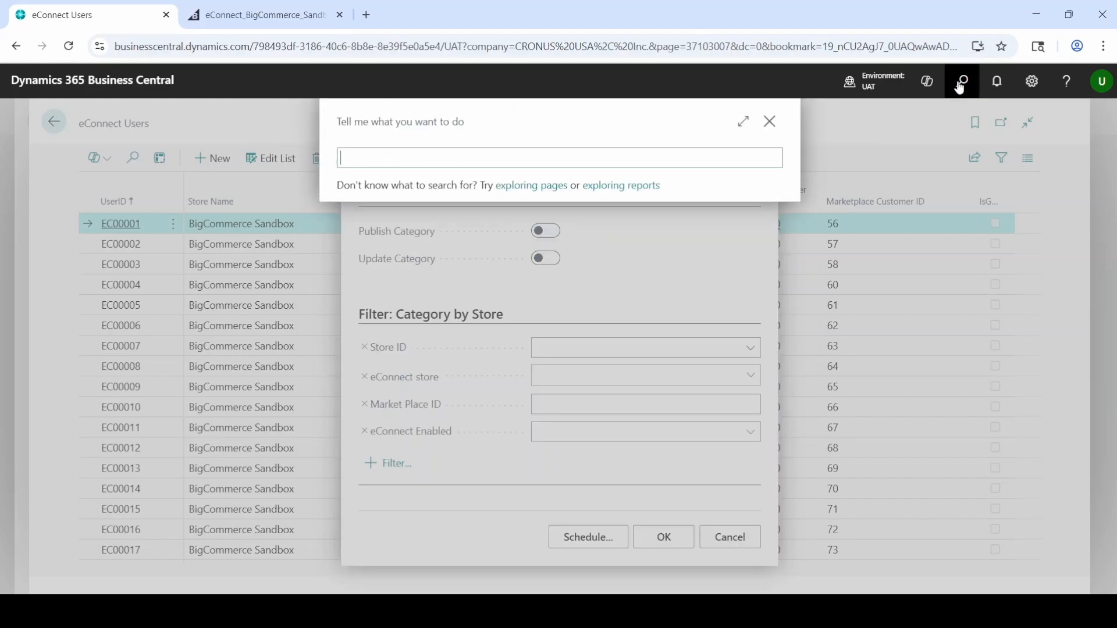
pyautogui.write('catego')
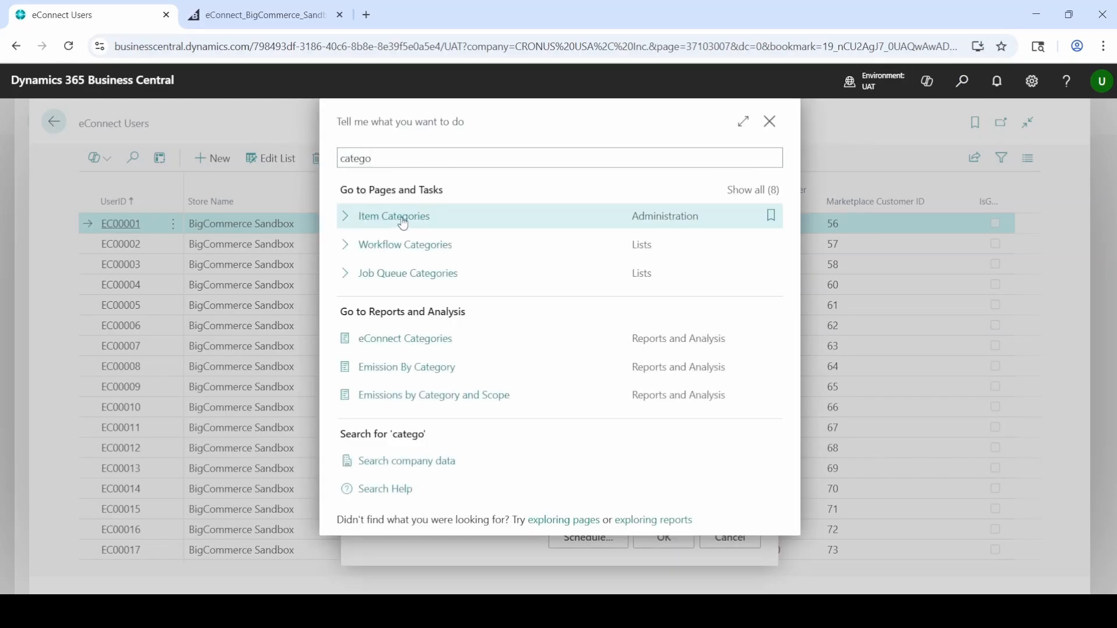
pyautogui.click(403, 223)
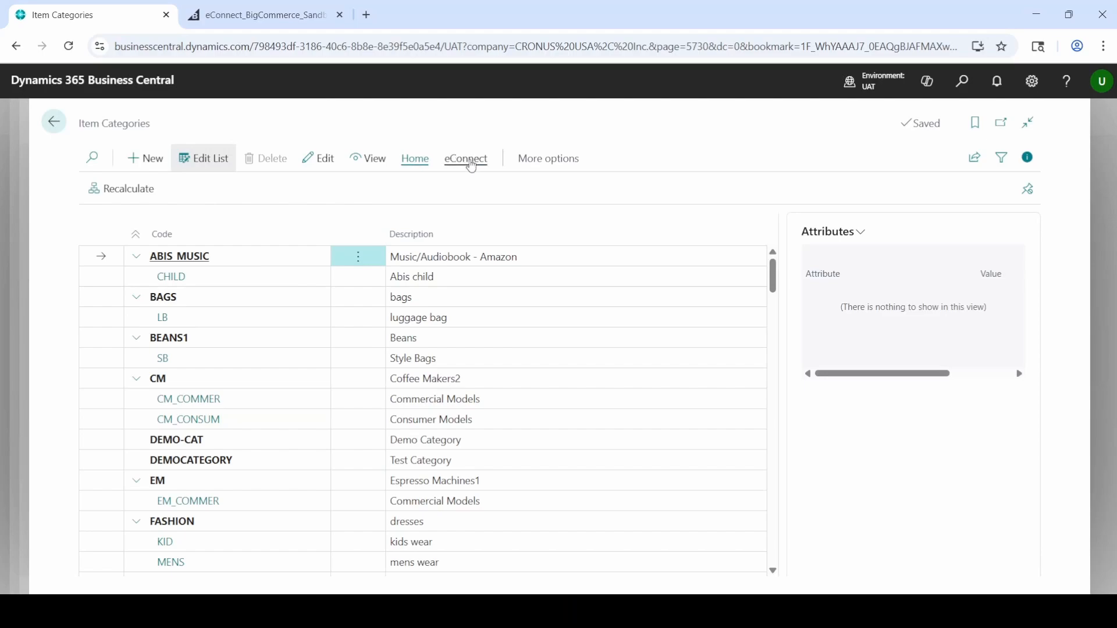
pyautogui.click(471, 165)
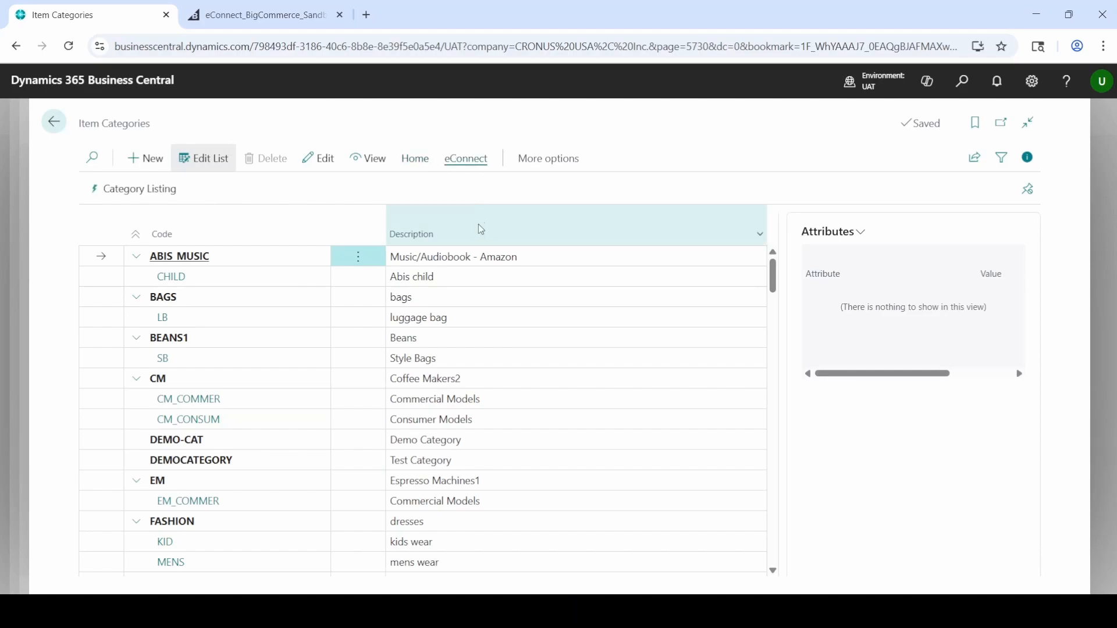
pyautogui.click(135, 190)
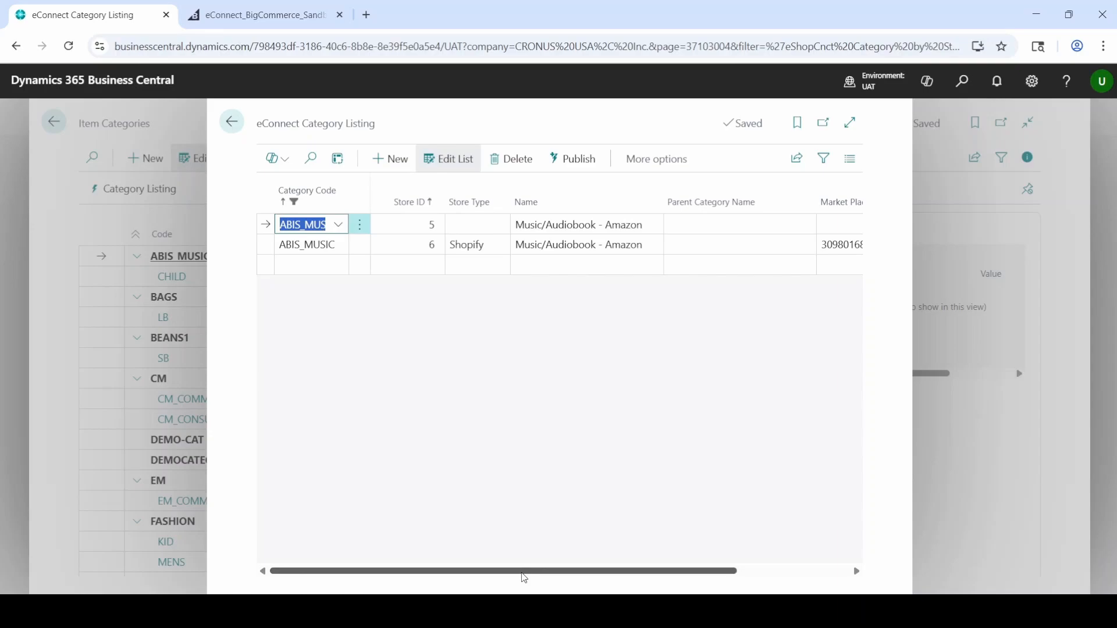
pyautogui.moveTo(523, 575); pyautogui.dragTo(661, 588)
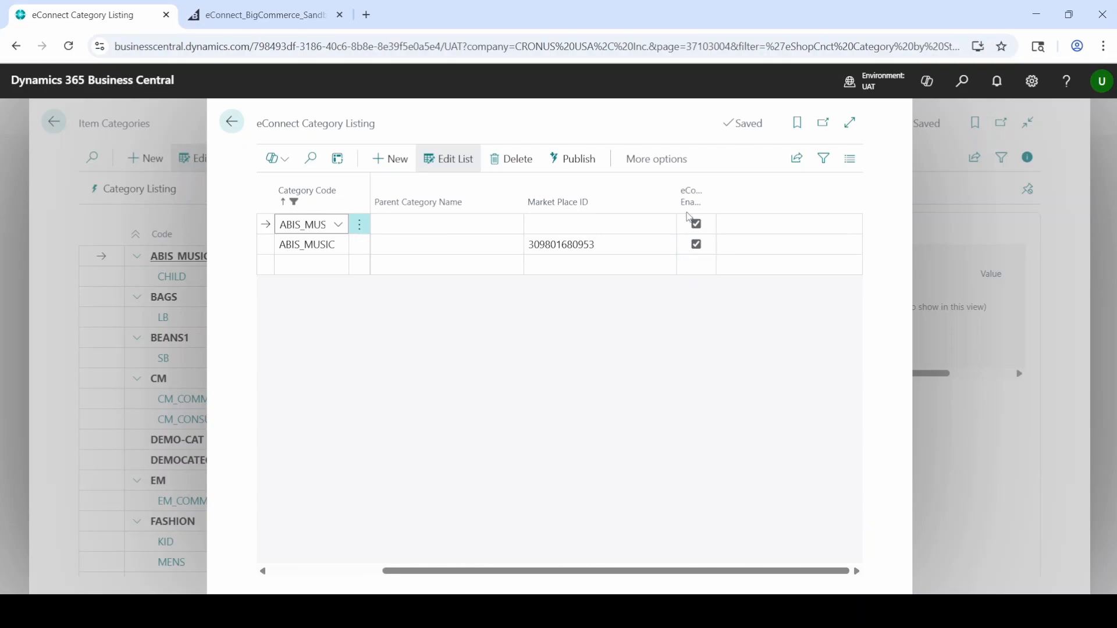
pyautogui.moveTo(689, 208)
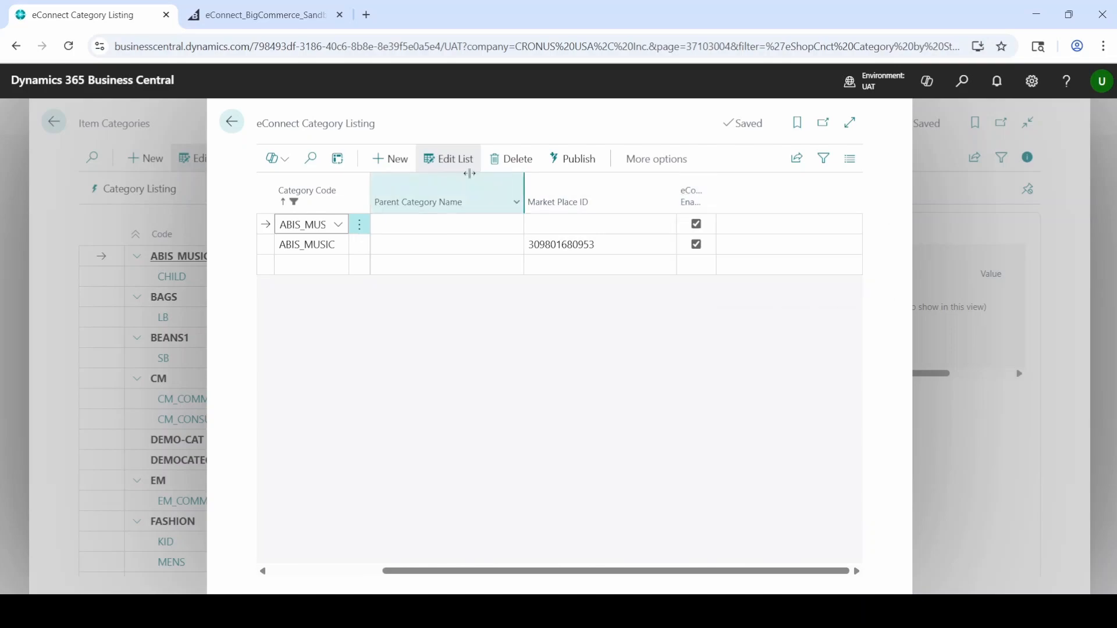
pyautogui.click(231, 121)
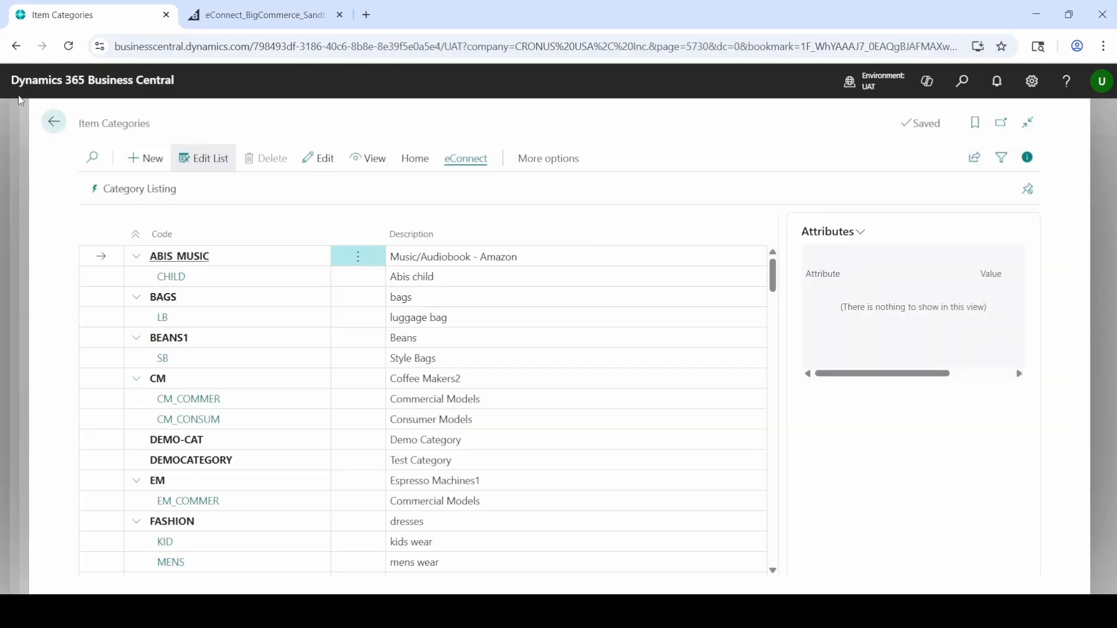
# Leave Item Categories, dismiss the eConnect Categories request, and return from eConnect Users to the SAMPLE-ITEM card.
pyautogui.click(54, 122)
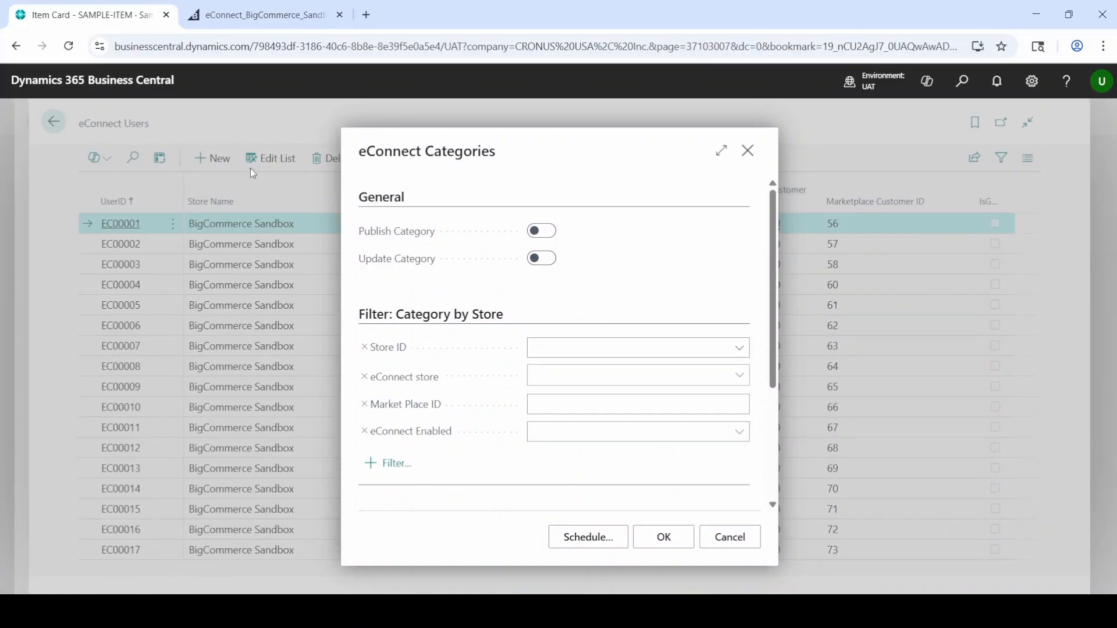
pyautogui.click(748, 151)
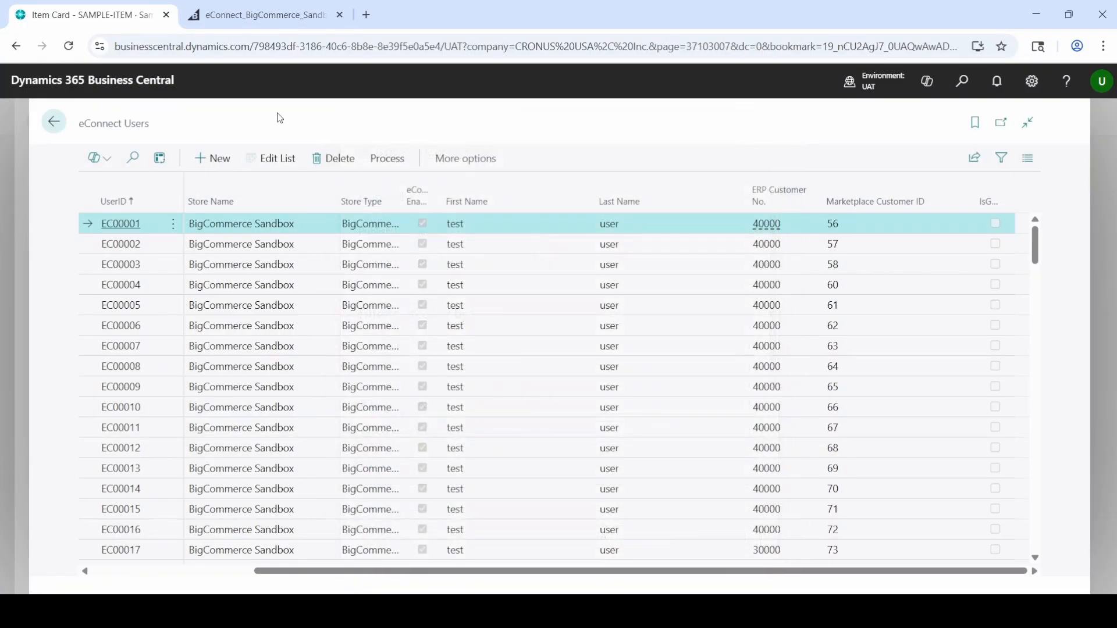
pyautogui.click(54, 121)
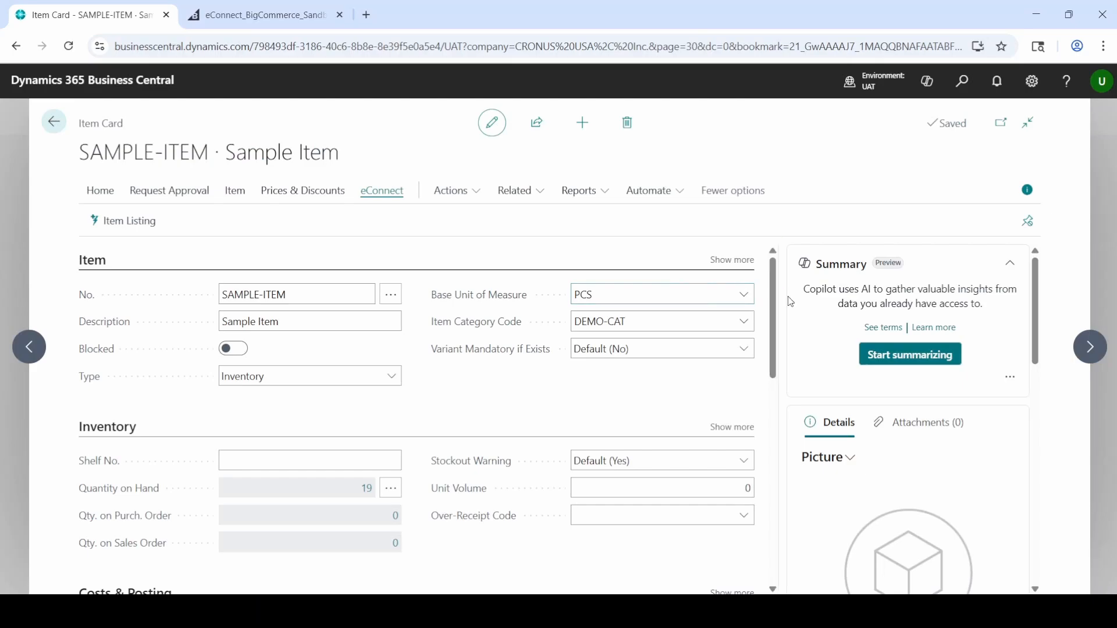
# Reopen the eConnect Item Listing of SAMPLE-ITEM to check its store entry, and go back to the item card.
pyautogui.click(119, 219)
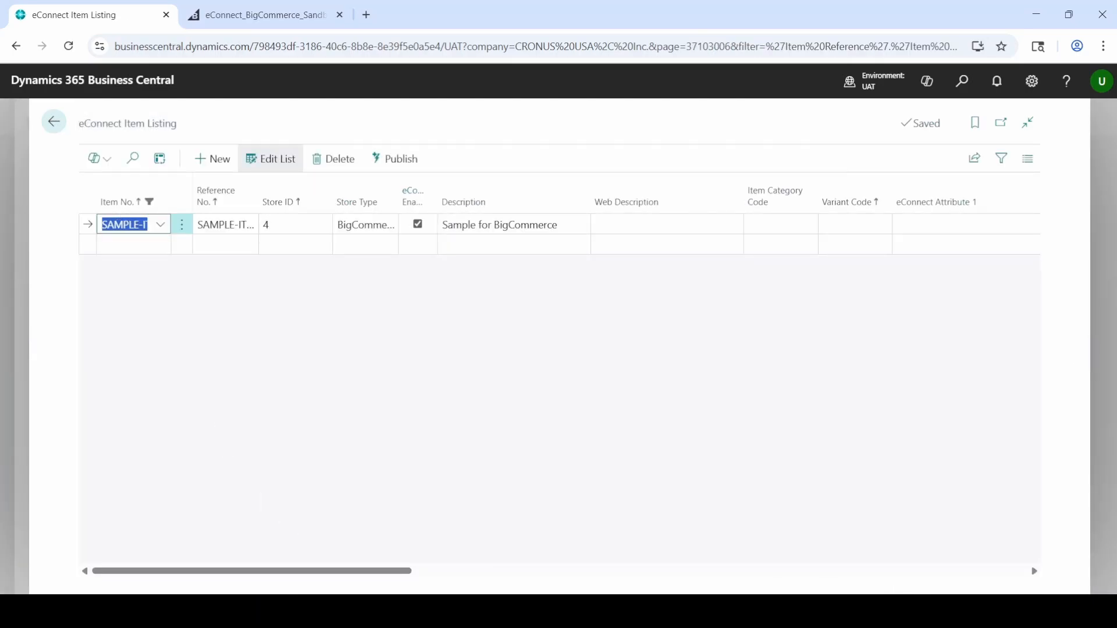
pyautogui.click(279, 567)
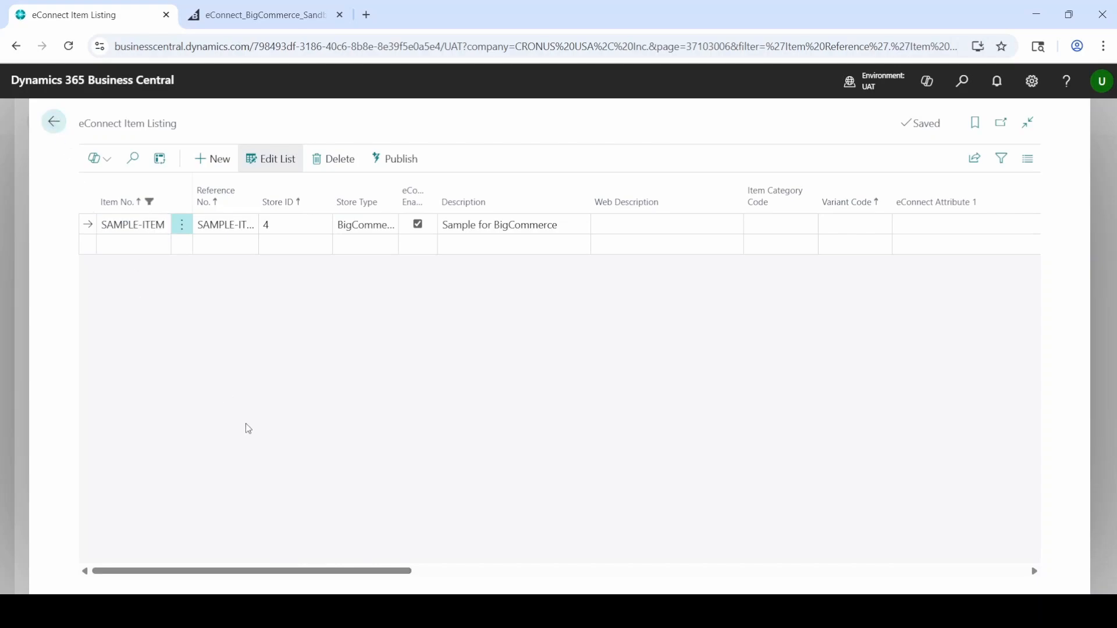
pyautogui.click(55, 123)
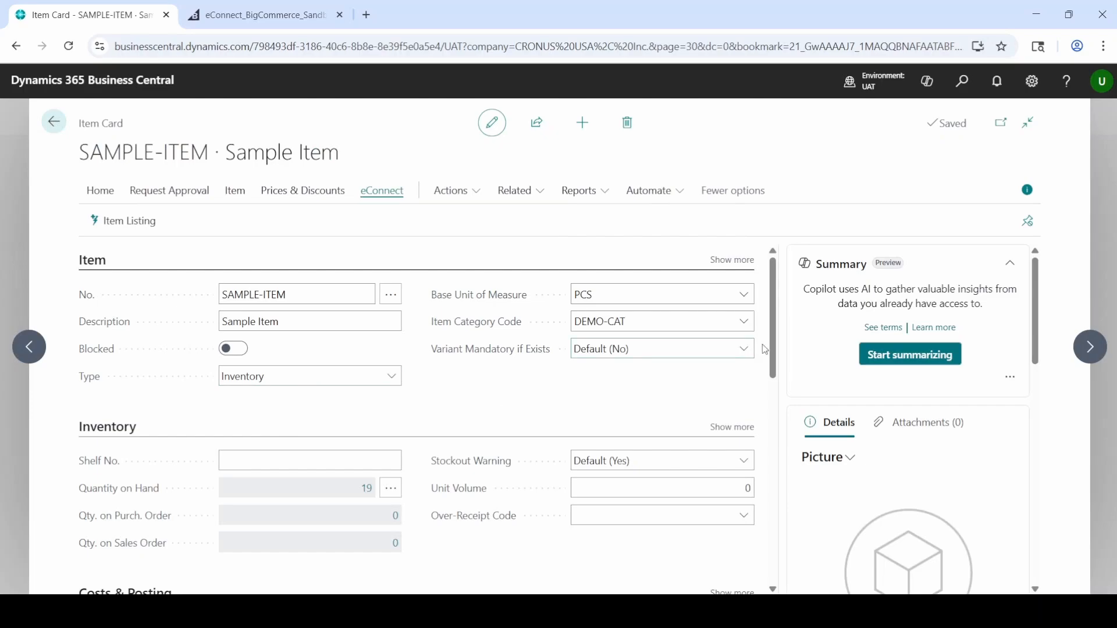
# Check the unit price under Prices & Sales on the item card and switch to the BigCommerce add-order page.
pyautogui.moveTo(771, 349); pyautogui.dragTo(770, 497)
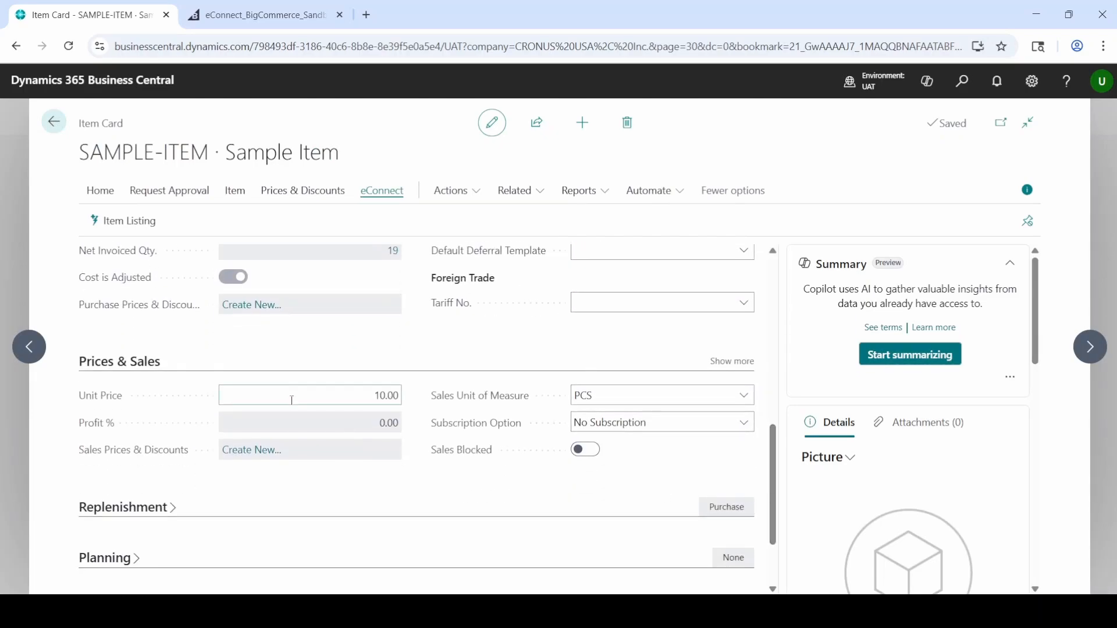
pyautogui.click(381, 398)
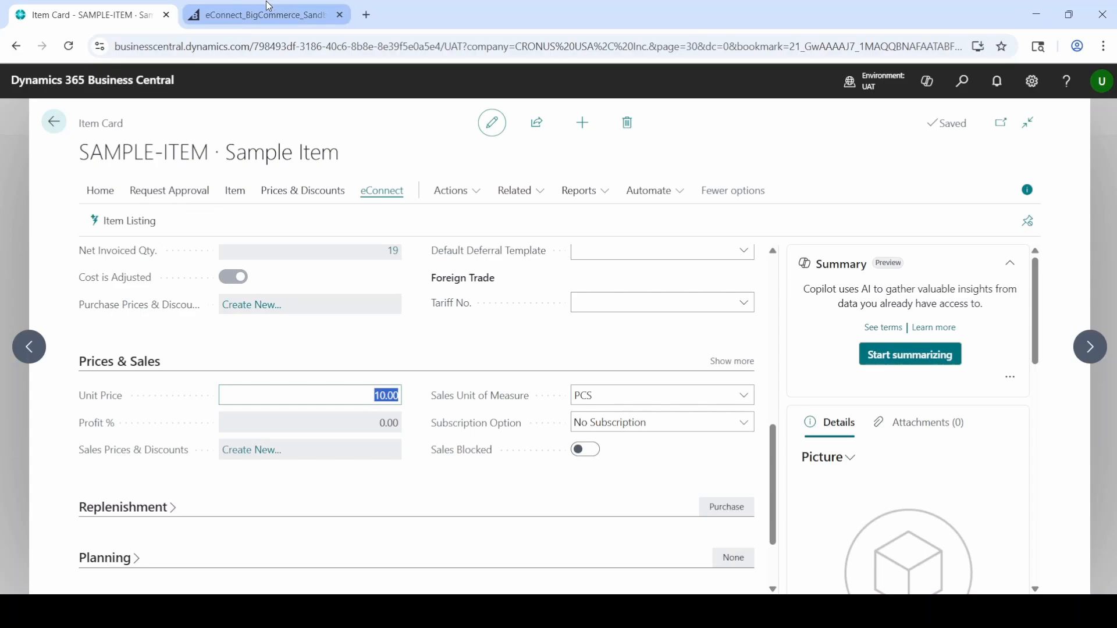
pyautogui.click(269, 7)
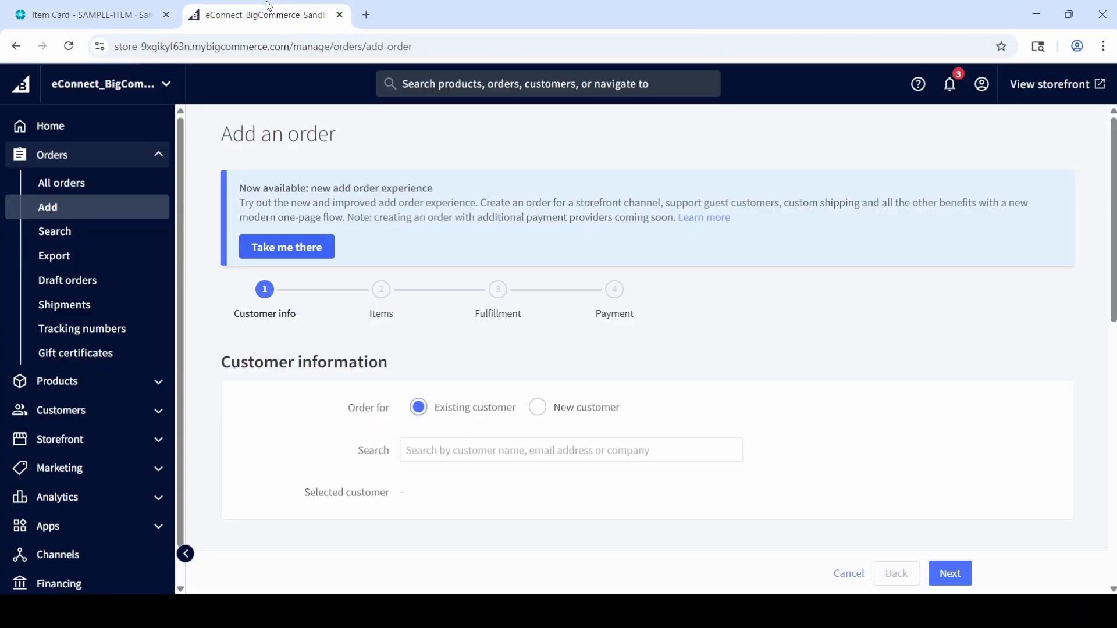
# Search the BigCommerce product list for SAMPLE-ITEM and open the Sample for BigCommerce product.
pyautogui.click(87, 381)
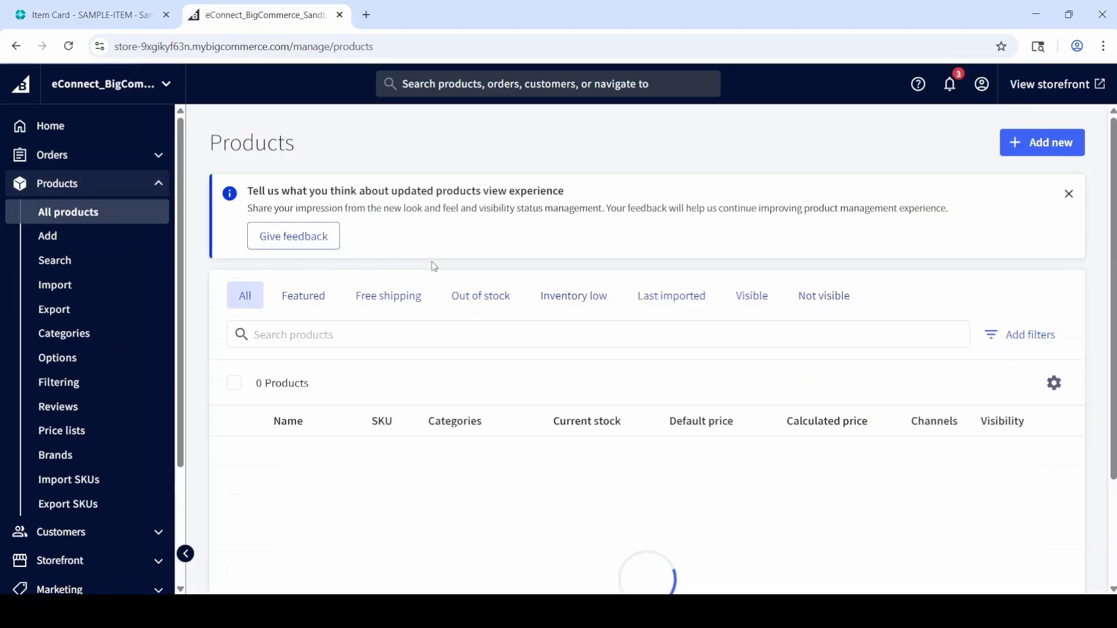
pyautogui.scroll(-2, 434, 267)
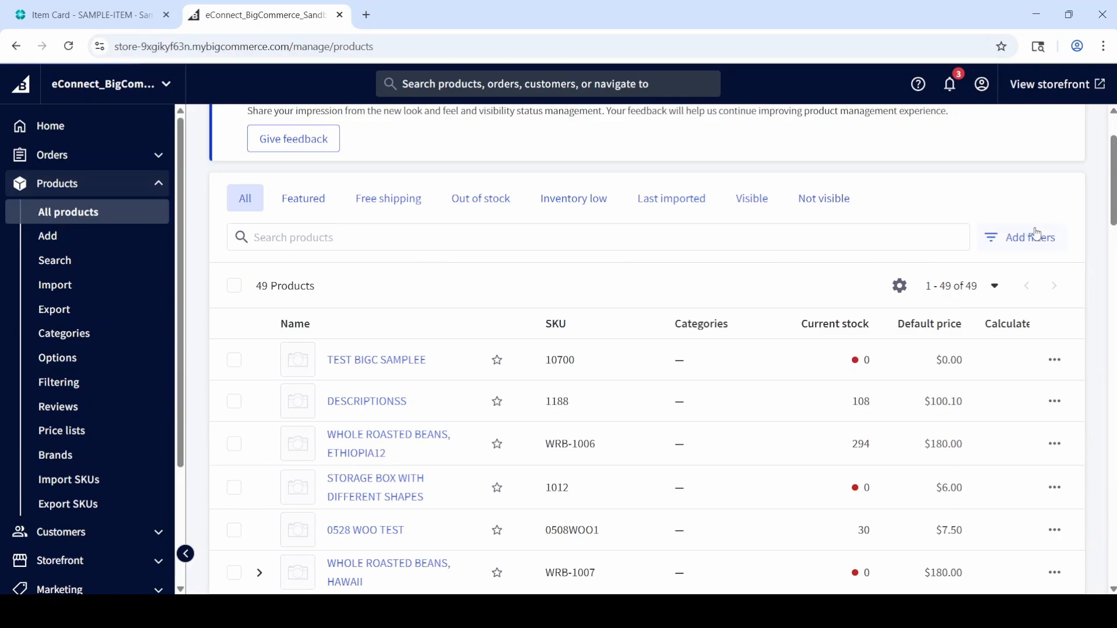
pyautogui.write('SAMPLE-ITEM')
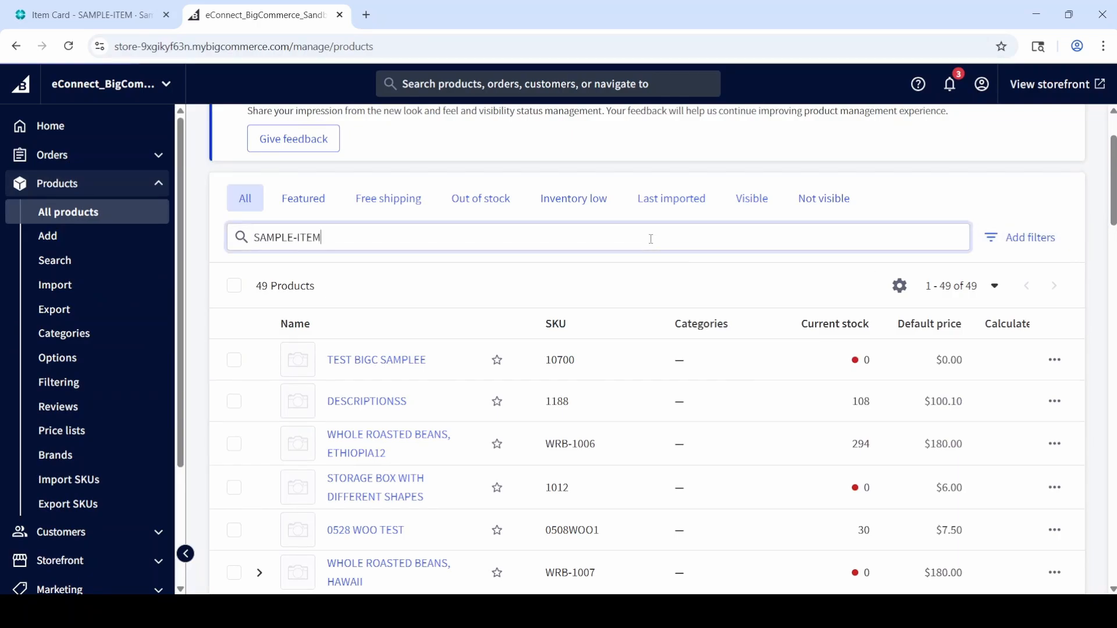
pyautogui.press('Return')
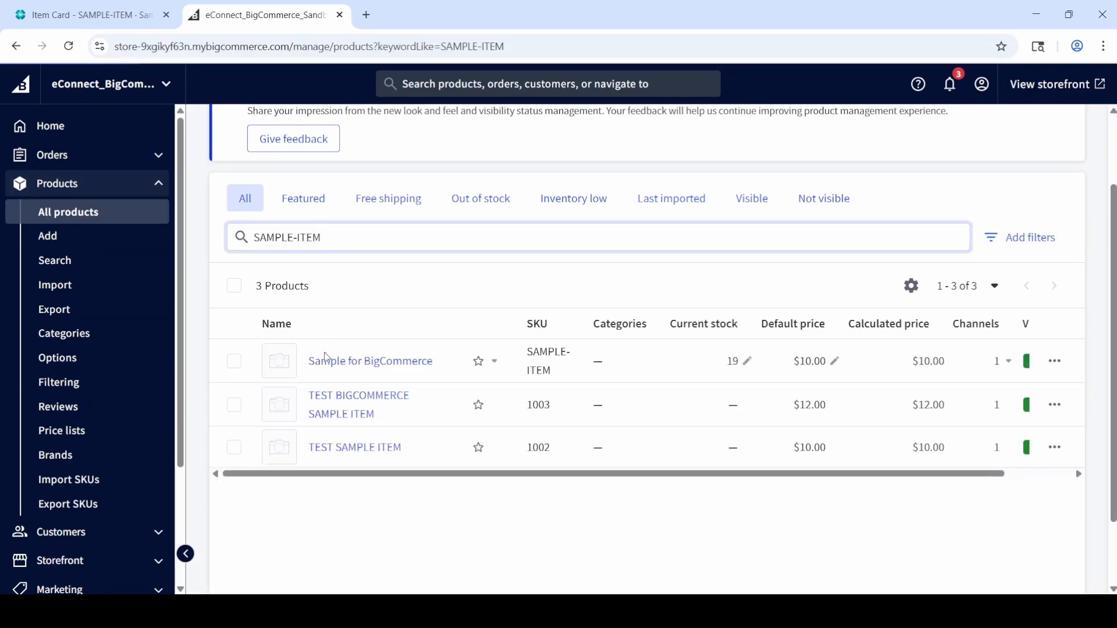
pyautogui.click(335, 364)
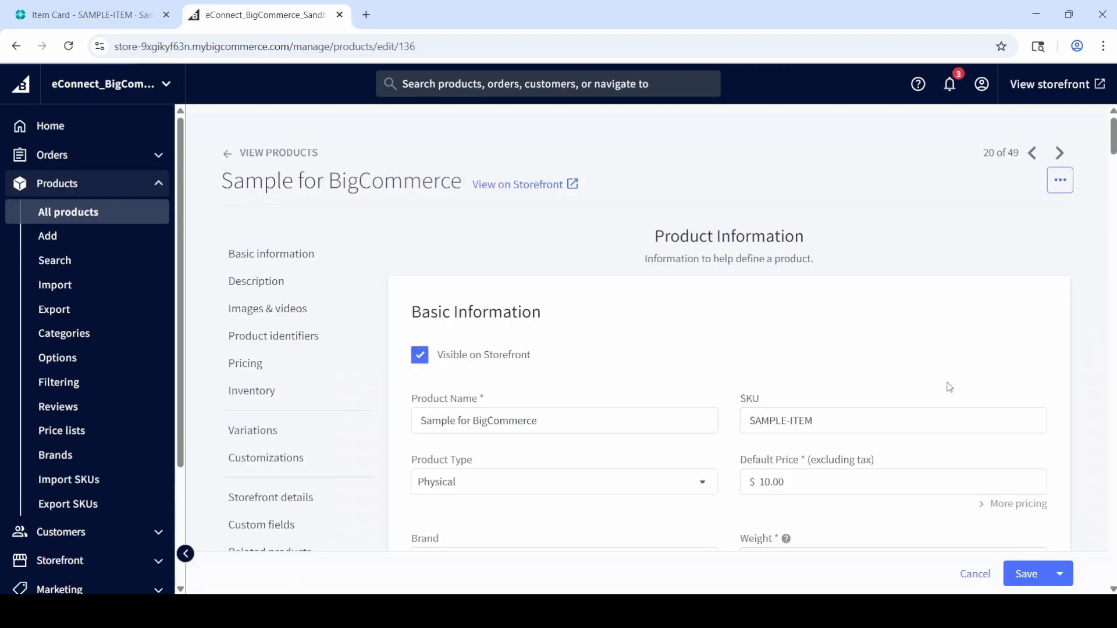
# Switch to Business Central, set the SAMPLE-ITEM unit price to 30, stop editing, and reload the product page in BigCommerce.
pyautogui.click(113, 7)
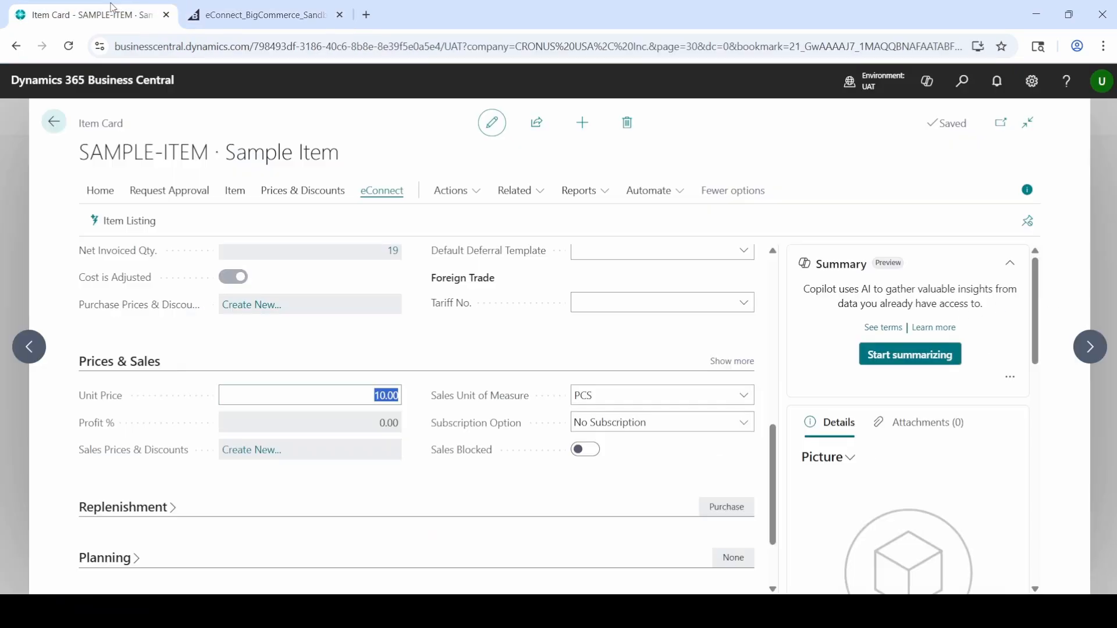
pyautogui.write('30')
pyautogui.click(381, 511)
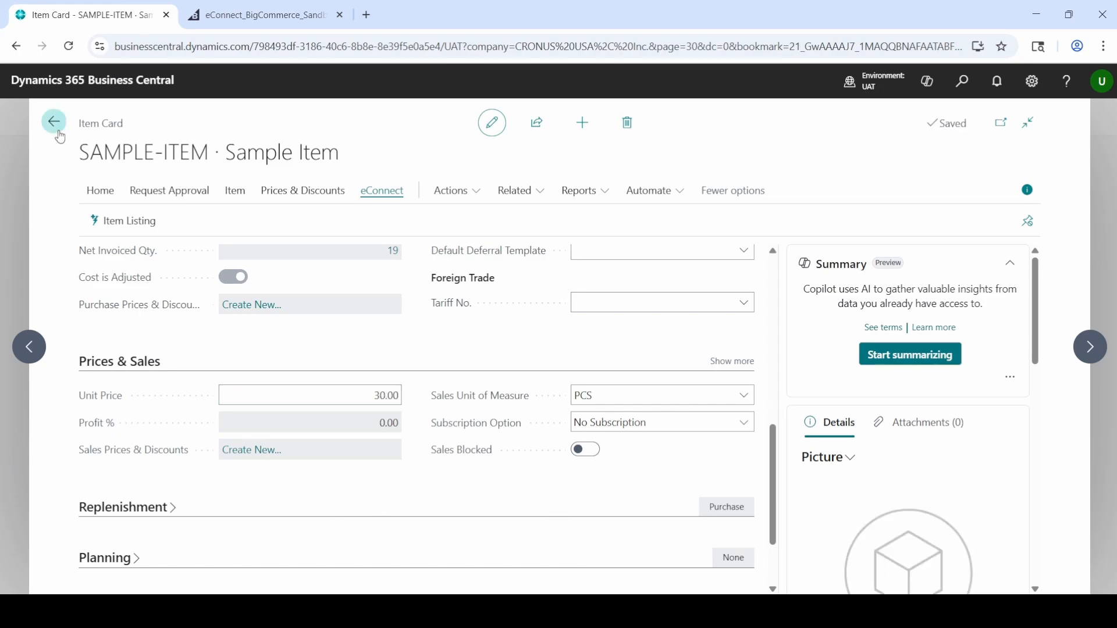
pyautogui.click(490, 124)
pyautogui.click(242, 17)
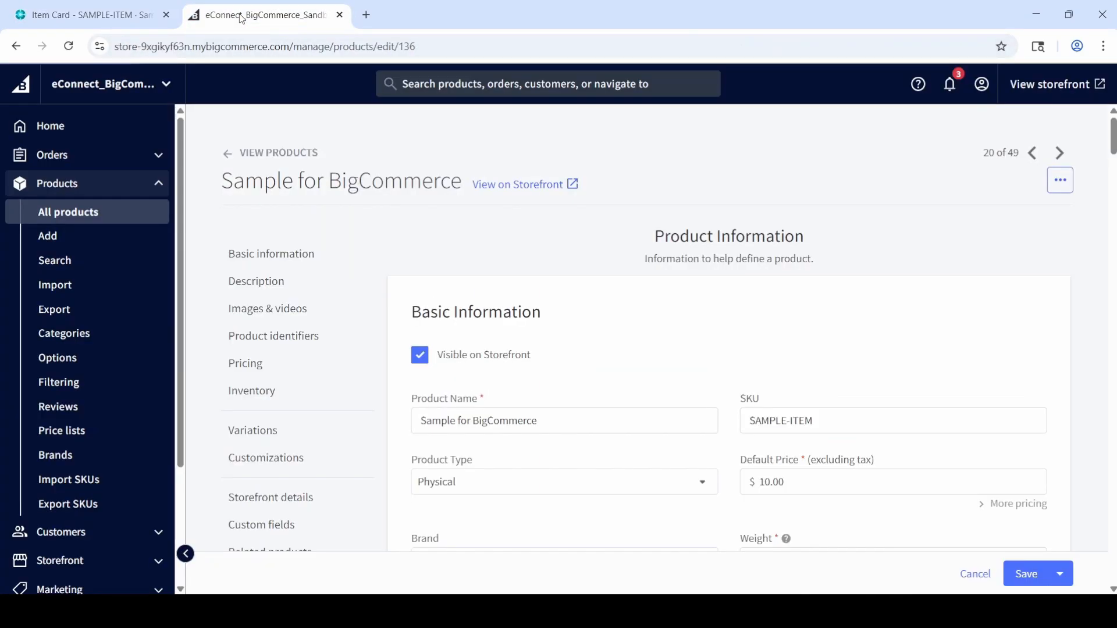
pyautogui.click(69, 48)
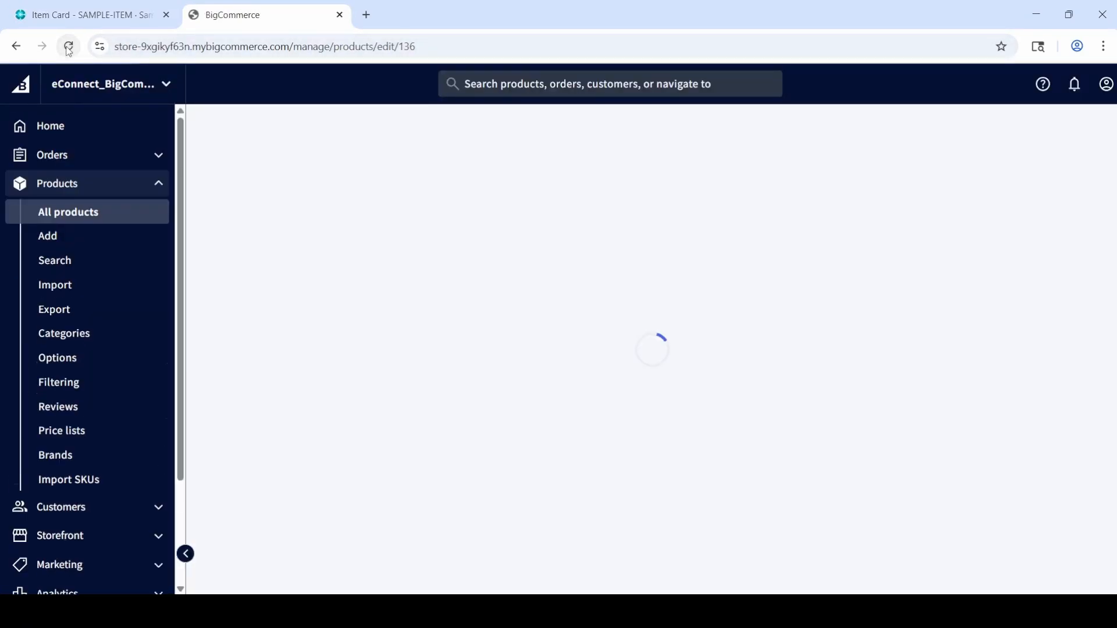
# Return to Business Central, open the eConnect Item Listing of SAMPLE-ITEM, and publish its BigCommerce entry.
pyautogui.click(85, 13)
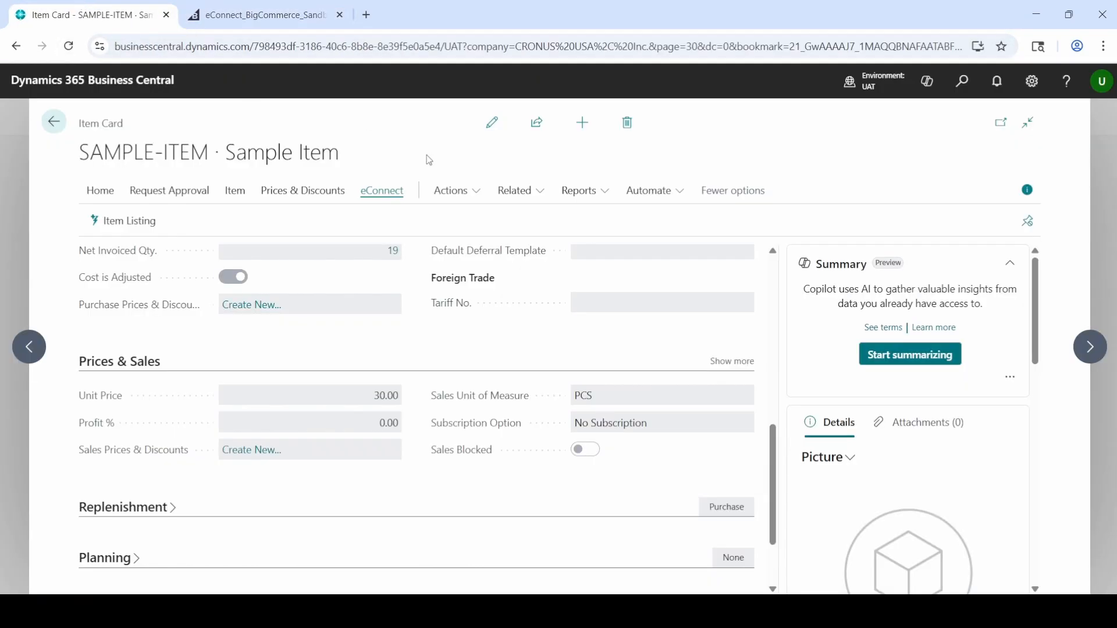
pyautogui.click(137, 228)
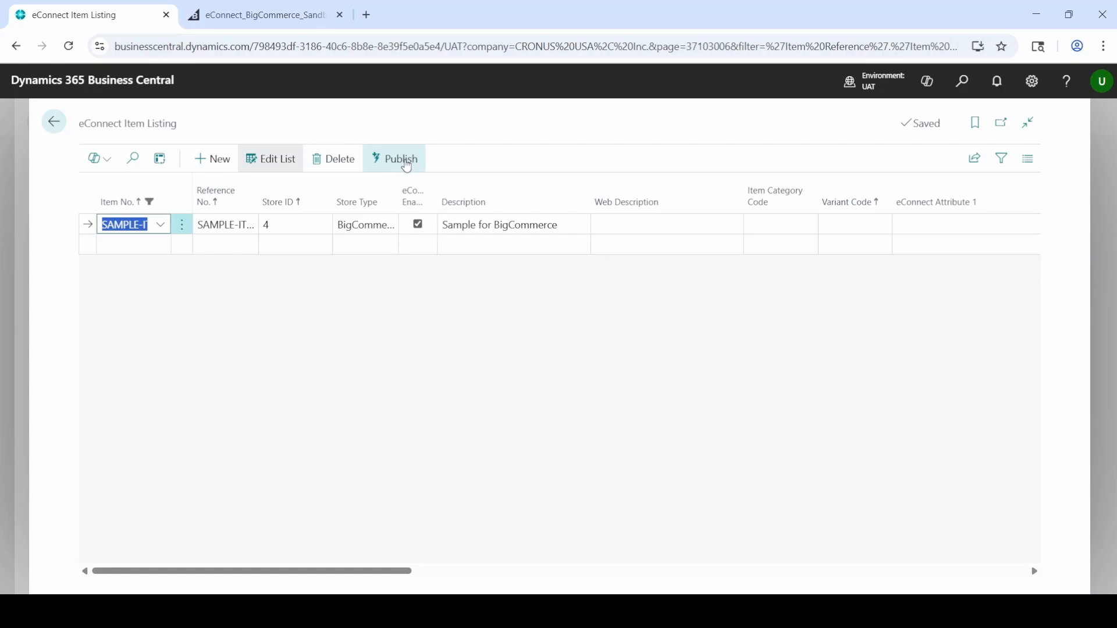
pyautogui.click(406, 166)
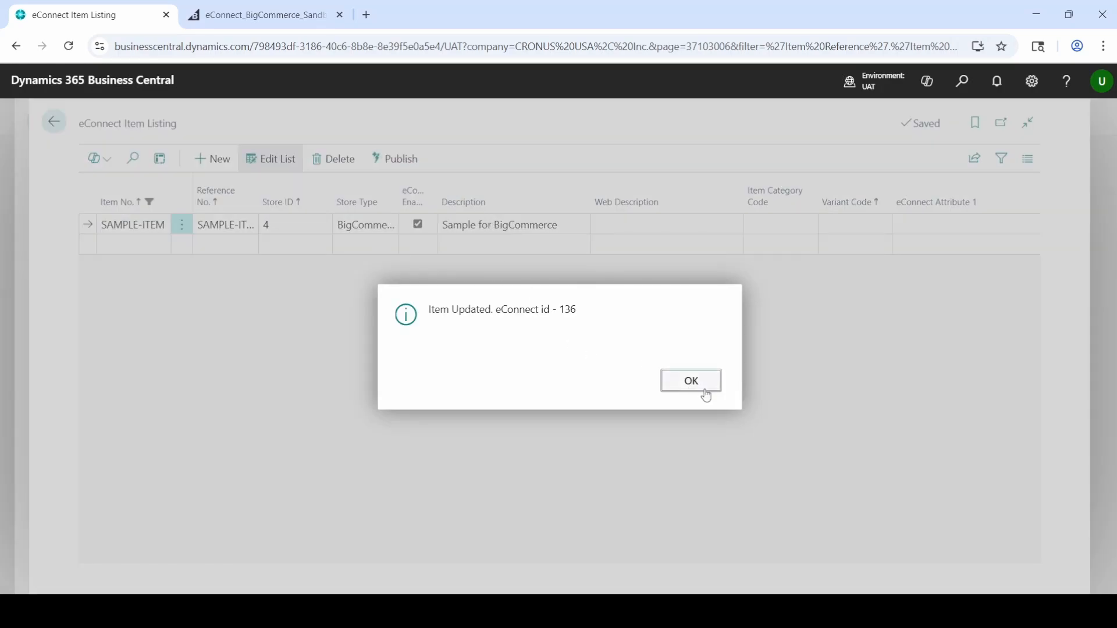
pyautogui.click(692, 381)
# Reload the product page in BigCommerce and check its default price and the stock in its Inventory section.
pyautogui.click(259, 15)
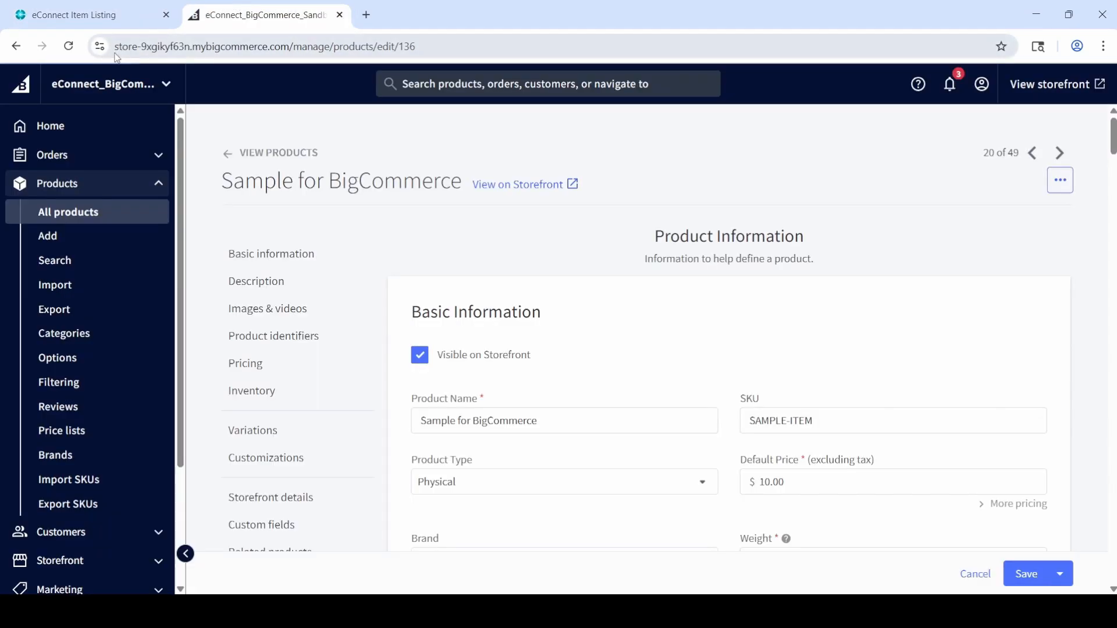
pyautogui.click(70, 47)
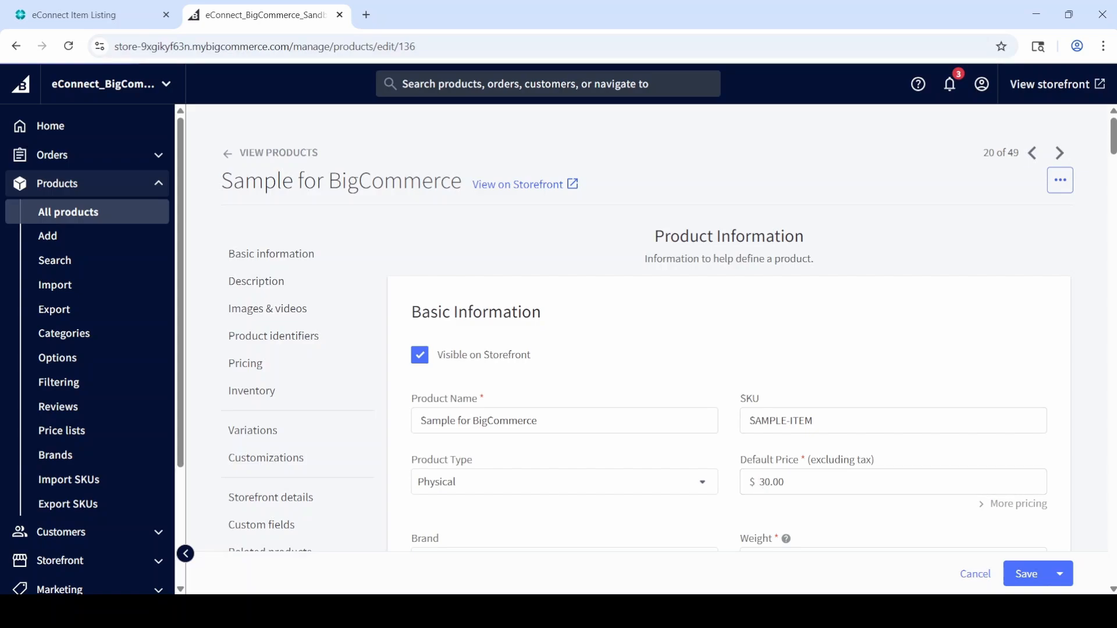
pyautogui.scroll(-20, 1099, 303)
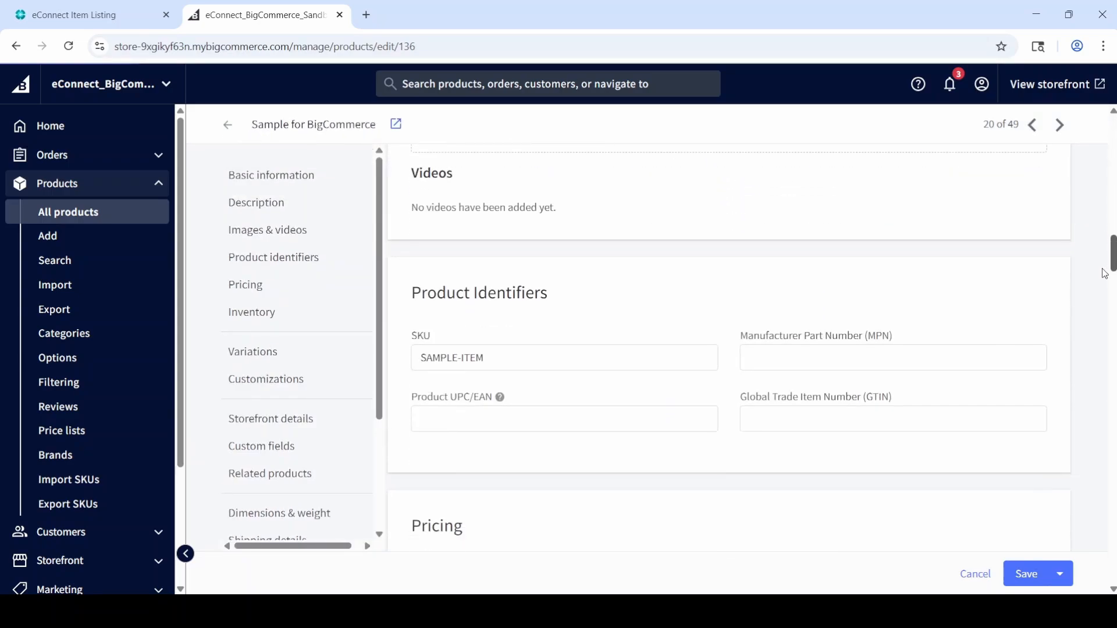
pyautogui.scroll(-3, 1099, 304)
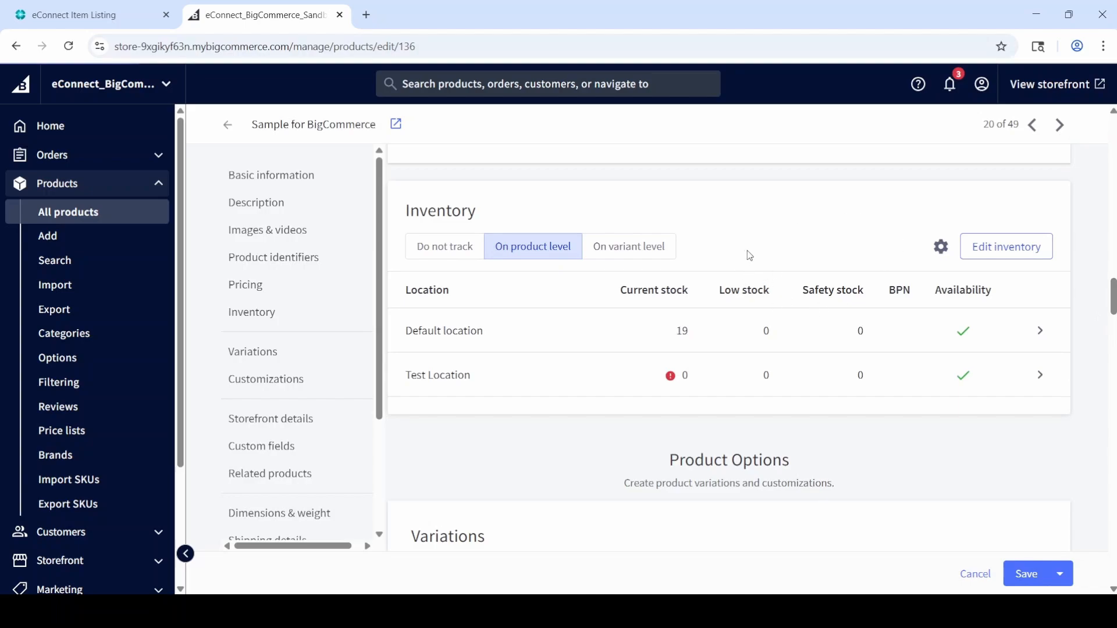
# Return to the SAMPLE-ITEM card in Business Central and adjust the new inventory of the unspecified location to 25.
pyautogui.click(91, 6)
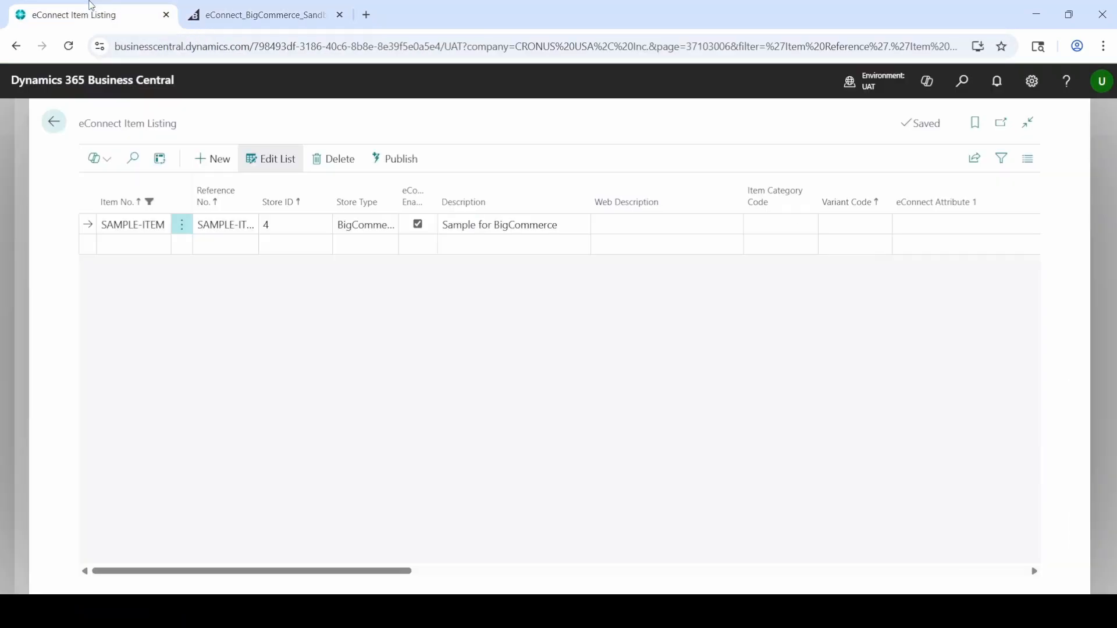
pyautogui.click(53, 120)
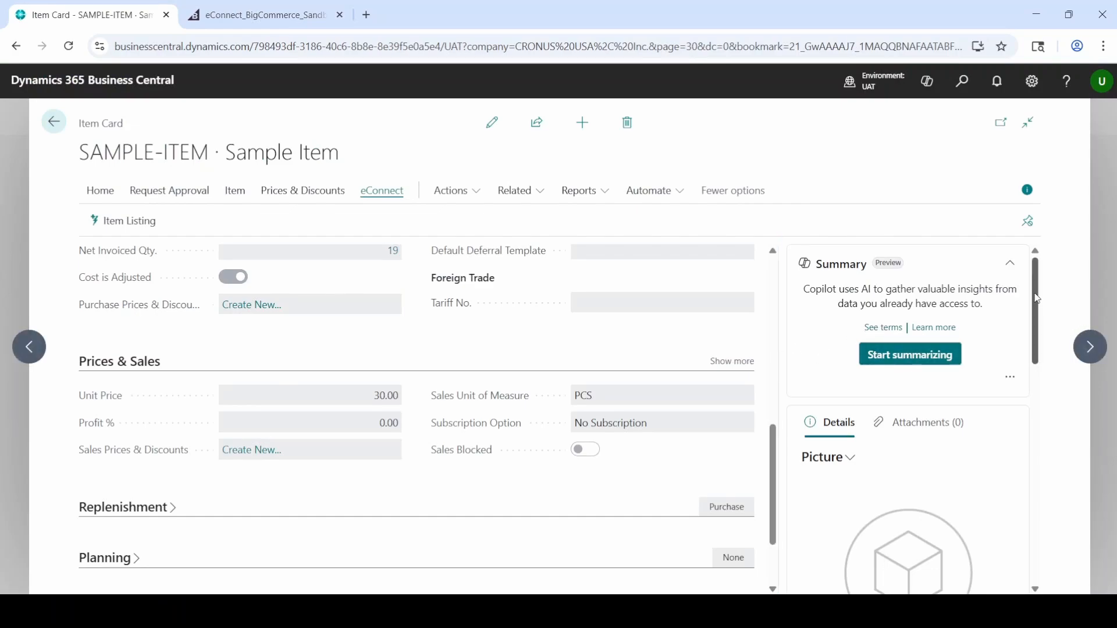
pyautogui.scroll(-3, 1041, 305)
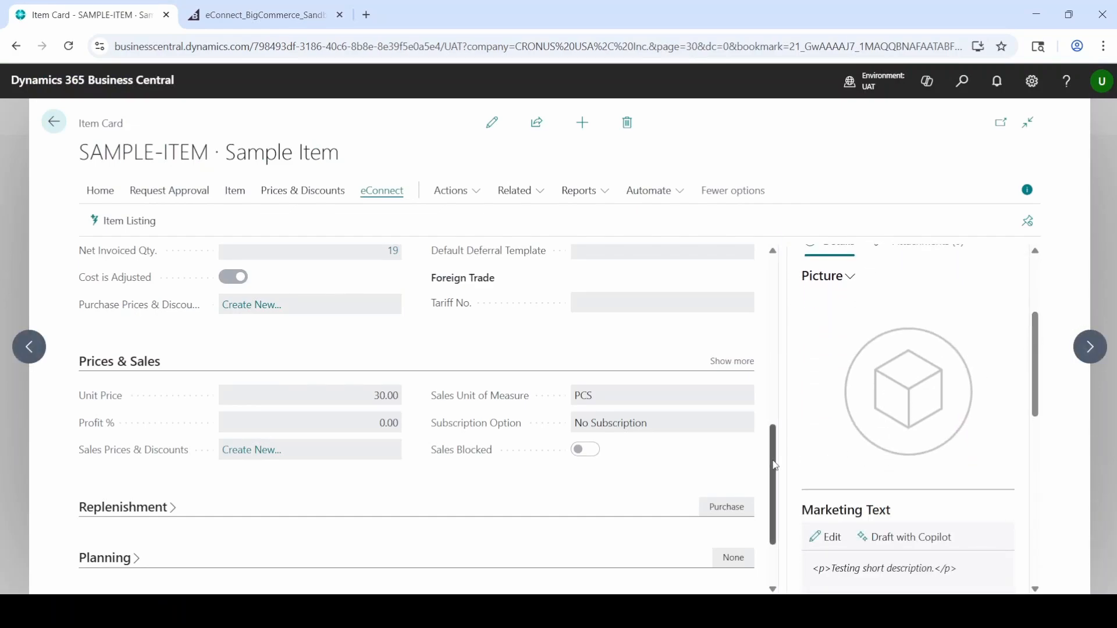
pyautogui.moveTo(772, 461); pyautogui.dragTo(766, 318)
pyautogui.click(397, 429)
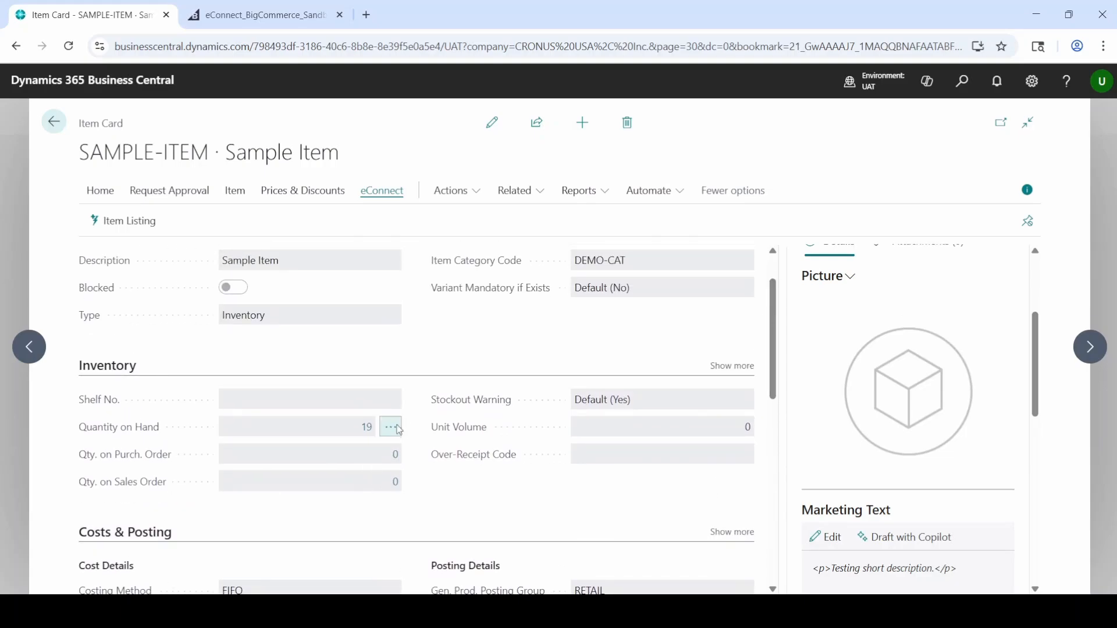
pyautogui.click(680, 302)
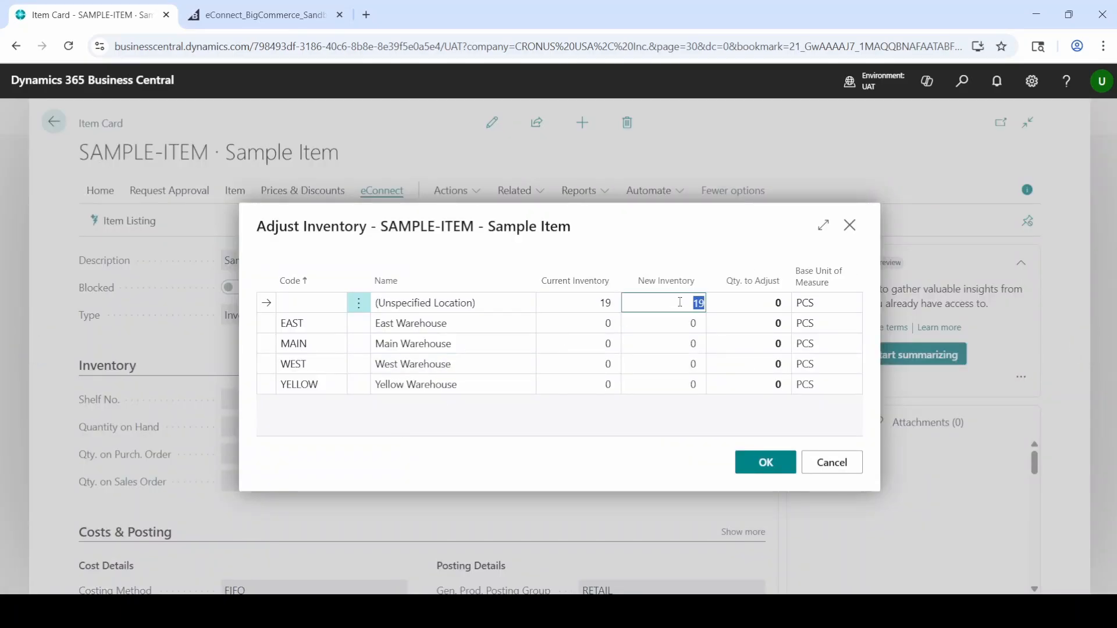
pyautogui.write('25')
pyautogui.click(766, 461)
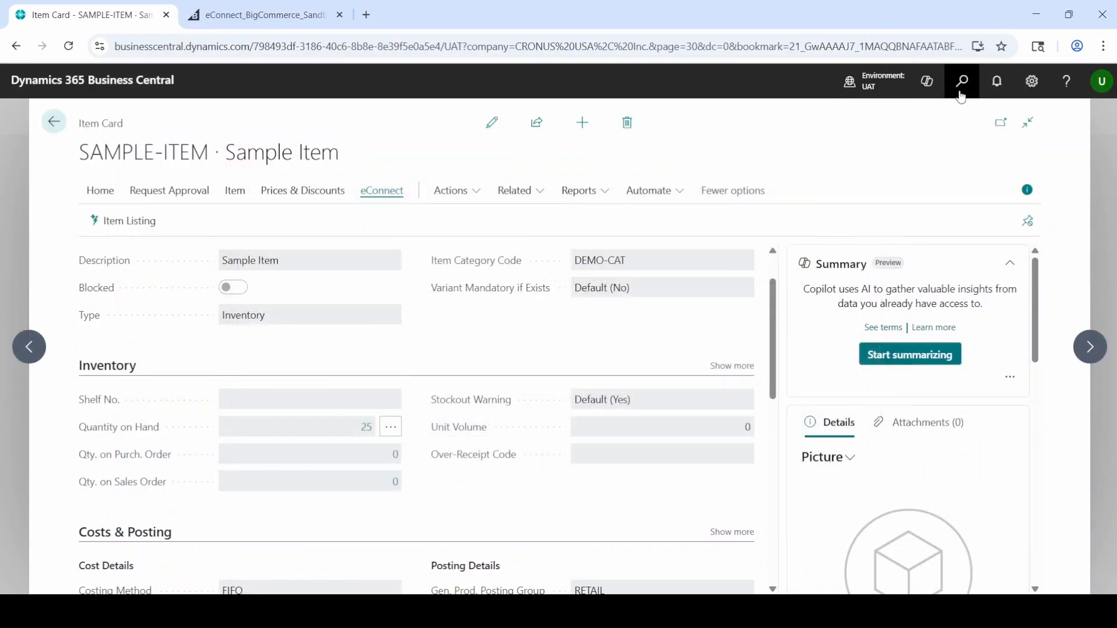
# Open Job Queue Entries and filter the list with the search text "bigcomm".
pyautogui.click(961, 95)
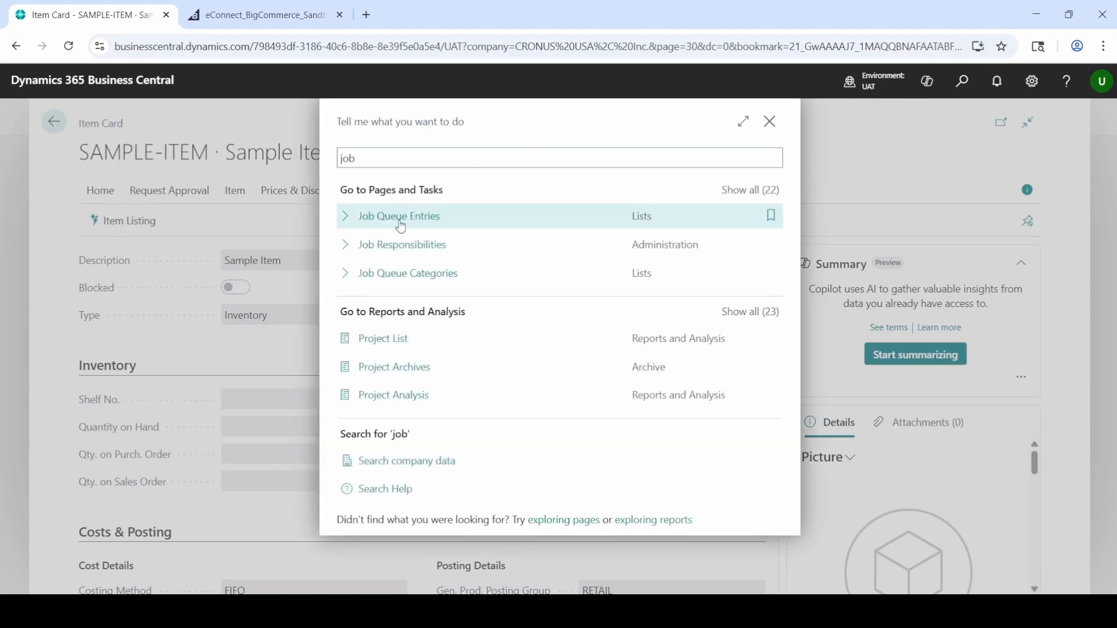
pyautogui.click(401, 217)
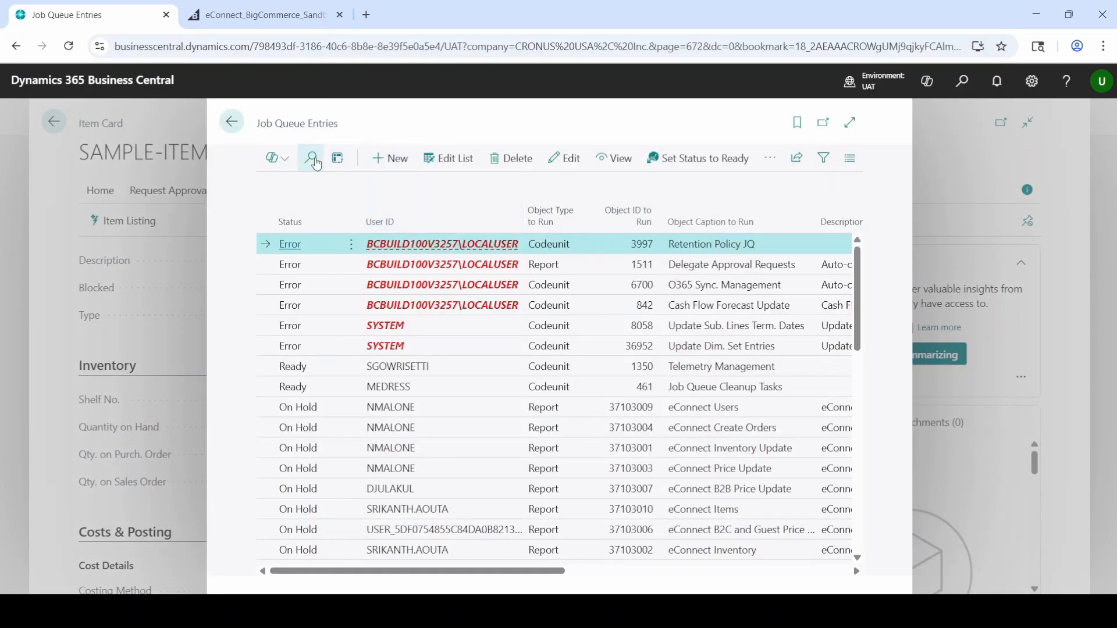
pyautogui.click(314, 160)
pyautogui.write('bigcomm')
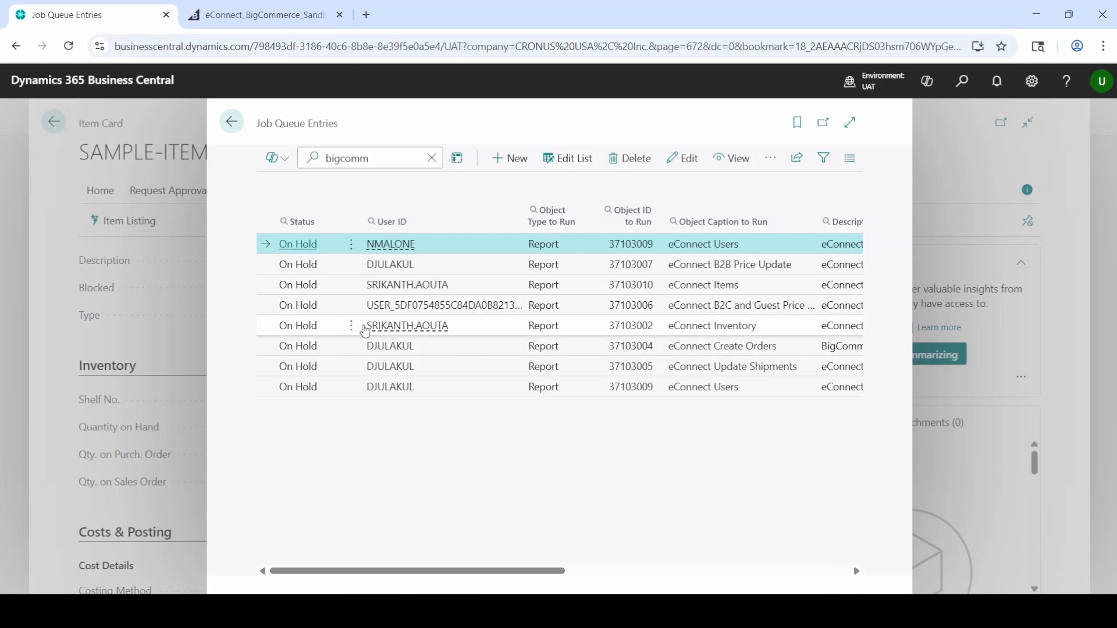
# Run the eConnect Inventory job queue entry once in the foreground.
pyautogui.click(488, 330)
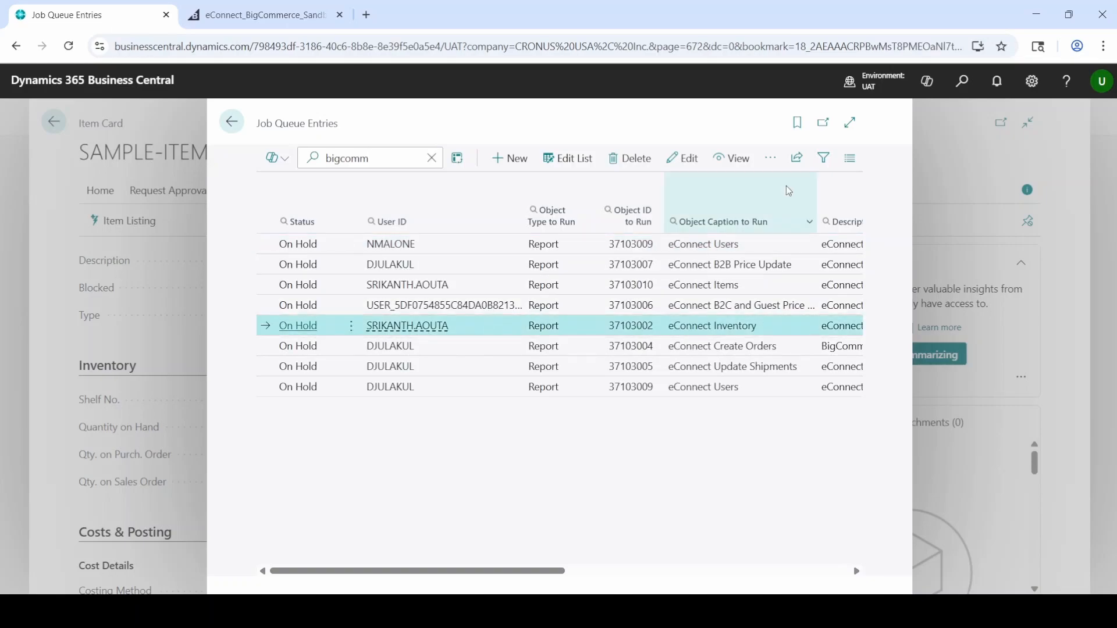
pyautogui.click(771, 159)
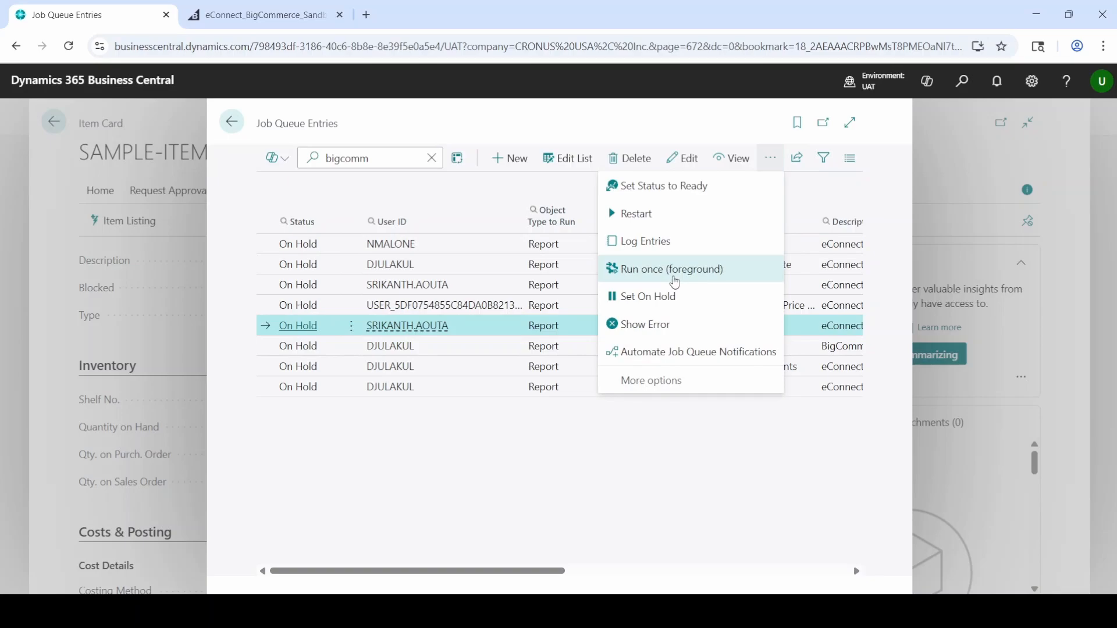
pyautogui.click(675, 280)
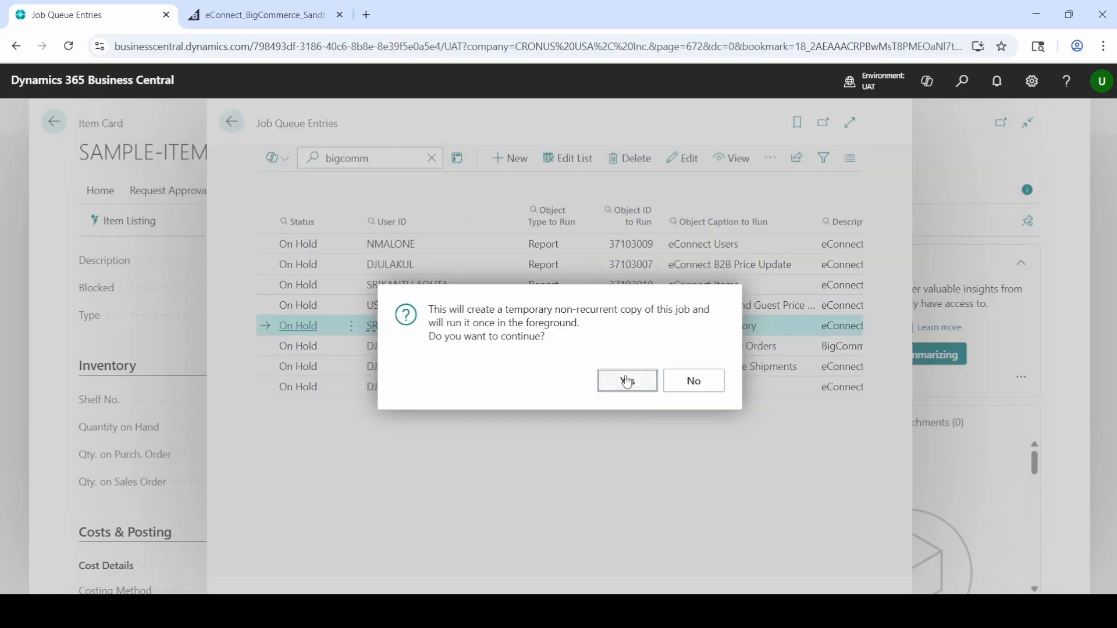
pyautogui.click(627, 381)
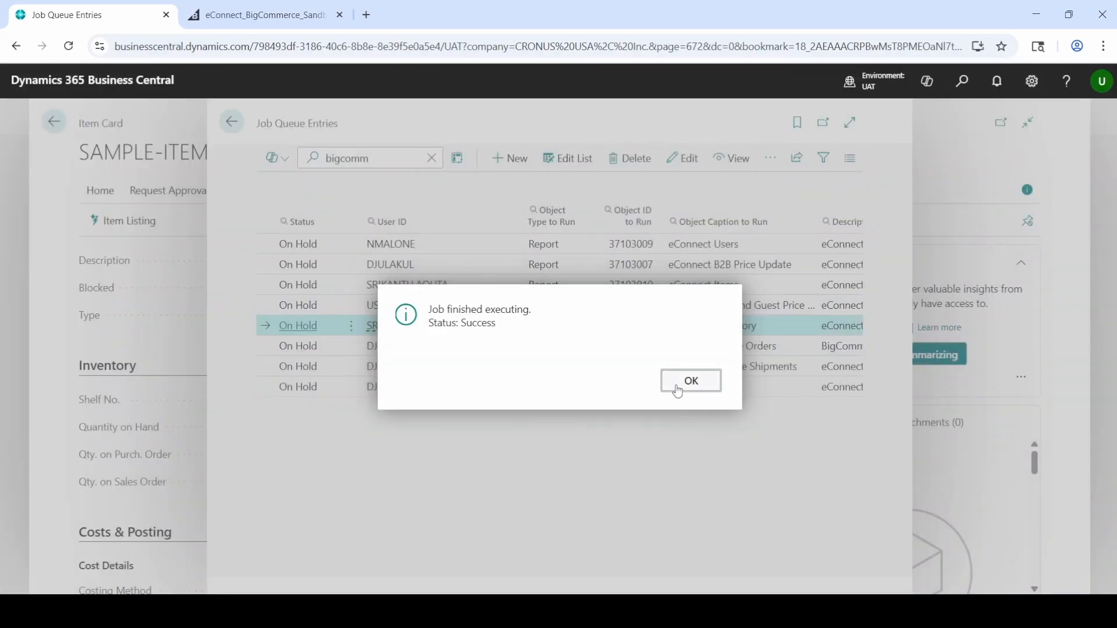
pyautogui.click(678, 389)
# Switch to BigCommerce, reload the product page, and check the current stock in its Inventory section.
pyautogui.click(265, 15)
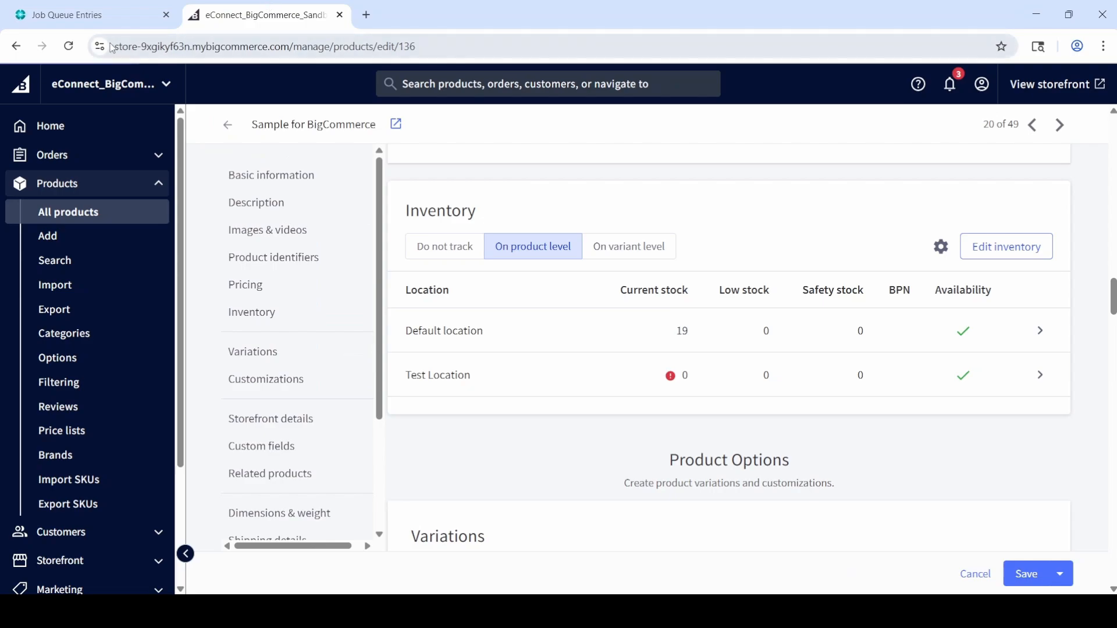
pyautogui.click(68, 46)
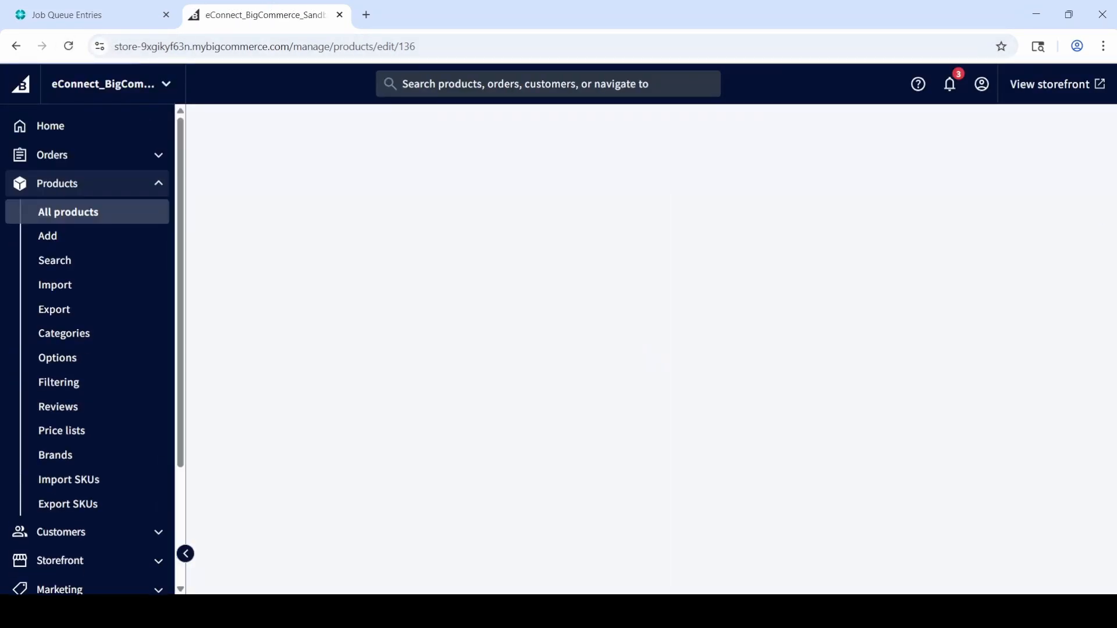
pyautogui.moveTo(1112, 168); pyautogui.dragTo(1104, 315)
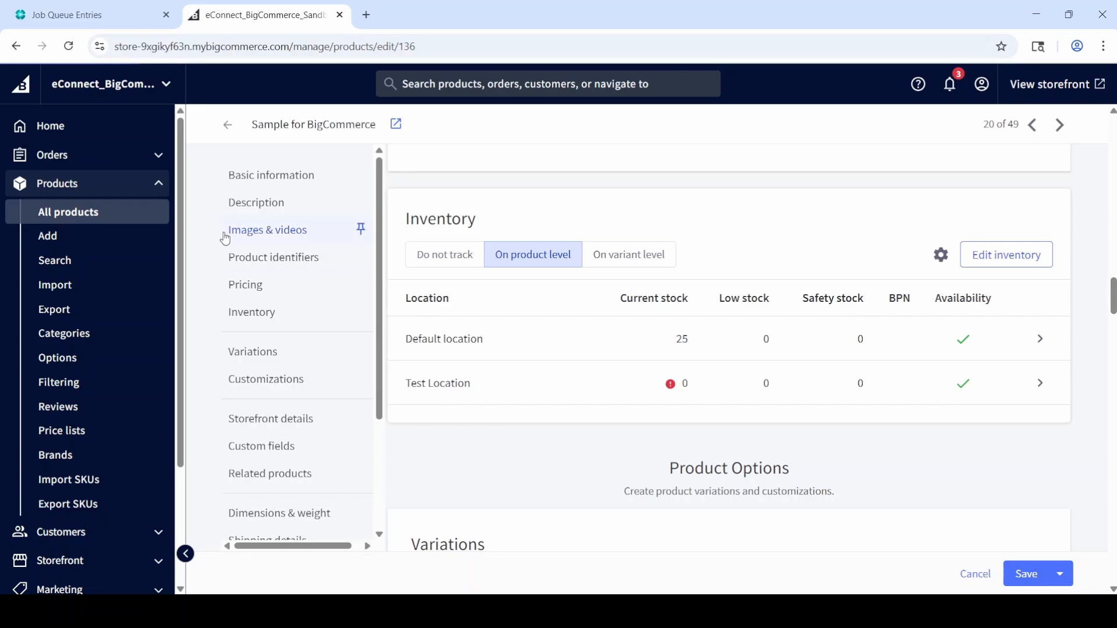
# Leave the product page and open the add-order page in BigCommerce.
pyautogui.click(157, 184)
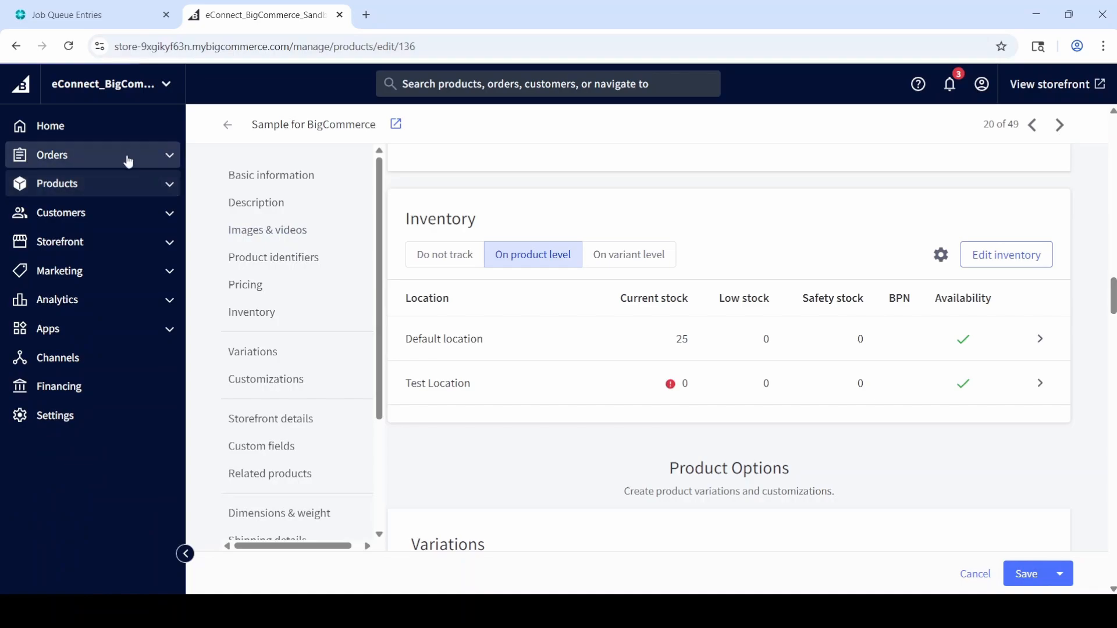
pyautogui.click(127, 155)
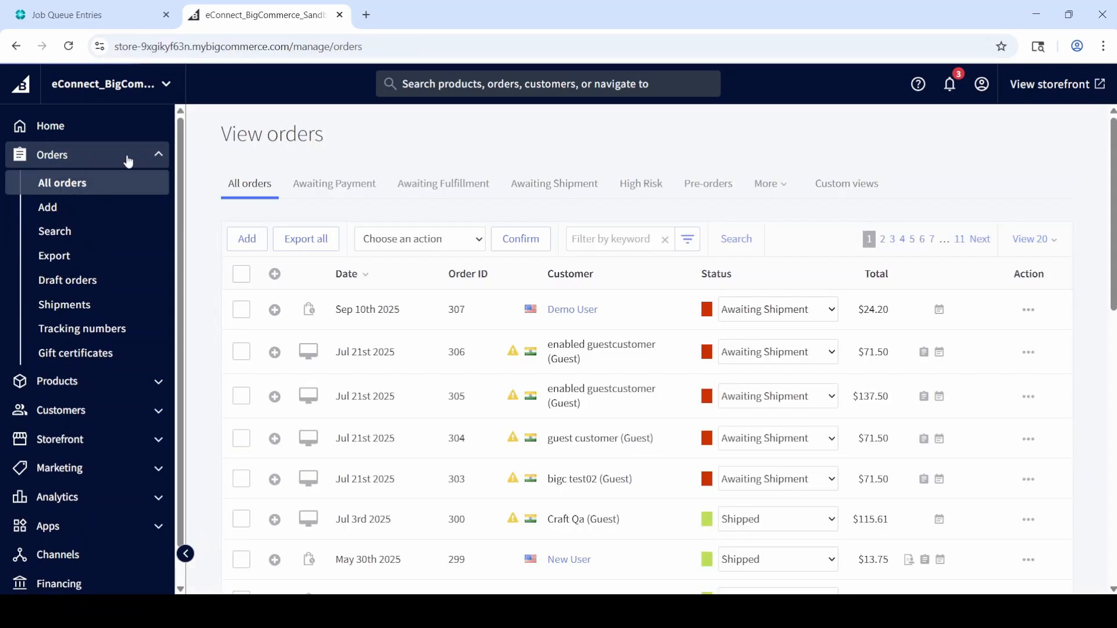
pyautogui.click(72, 210)
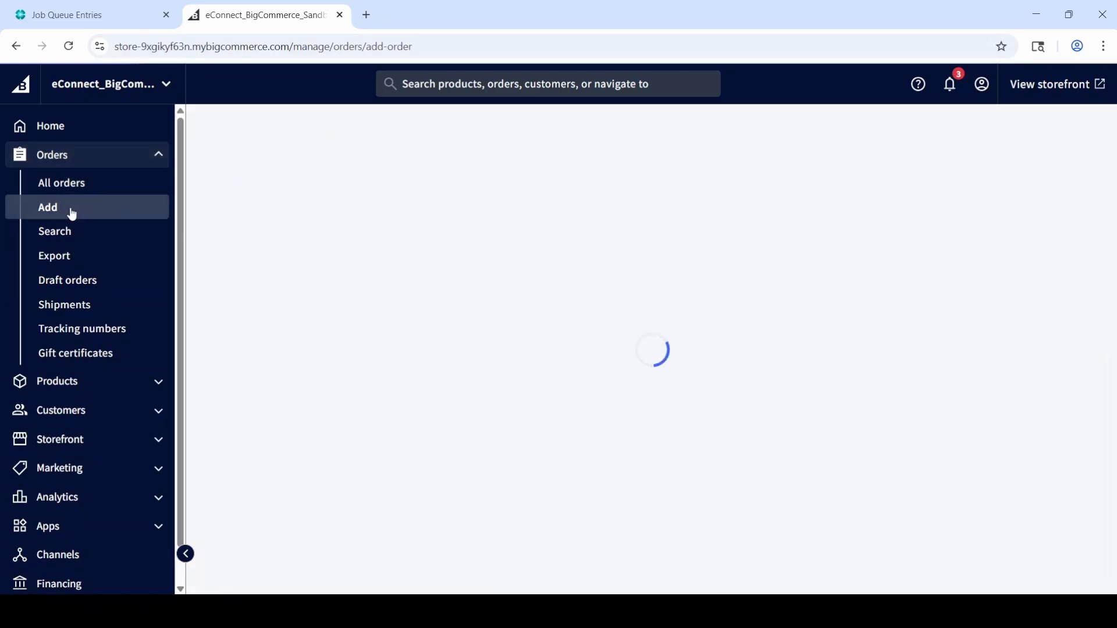
# Search the existing customers for "demo" and select the matching customer for the order.
pyautogui.scroll(-3, 664, 396)
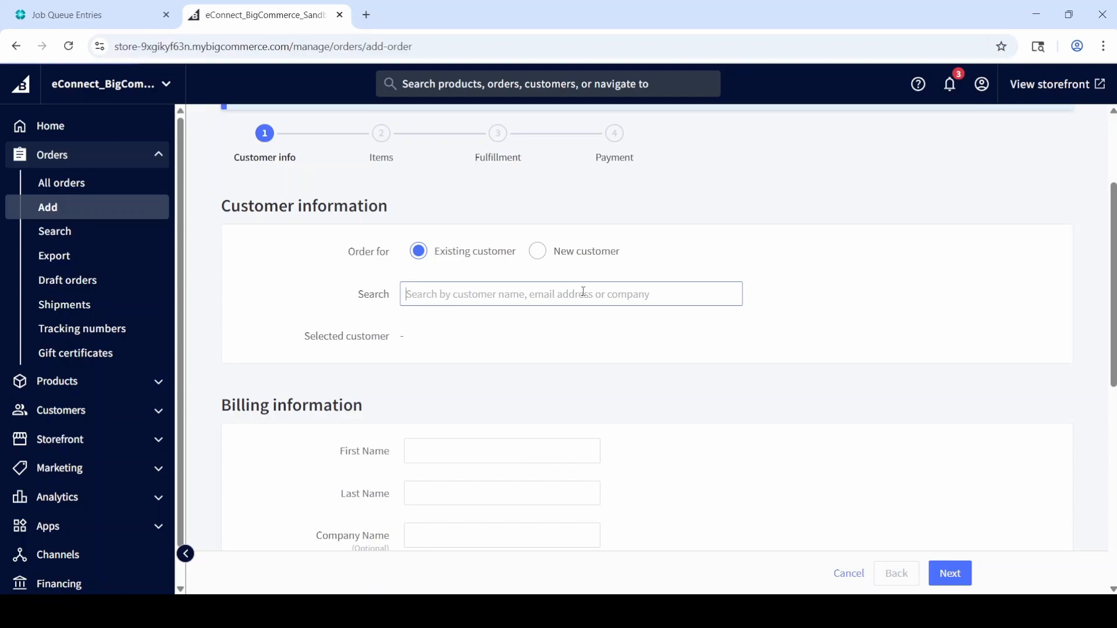
pyautogui.write('demo')
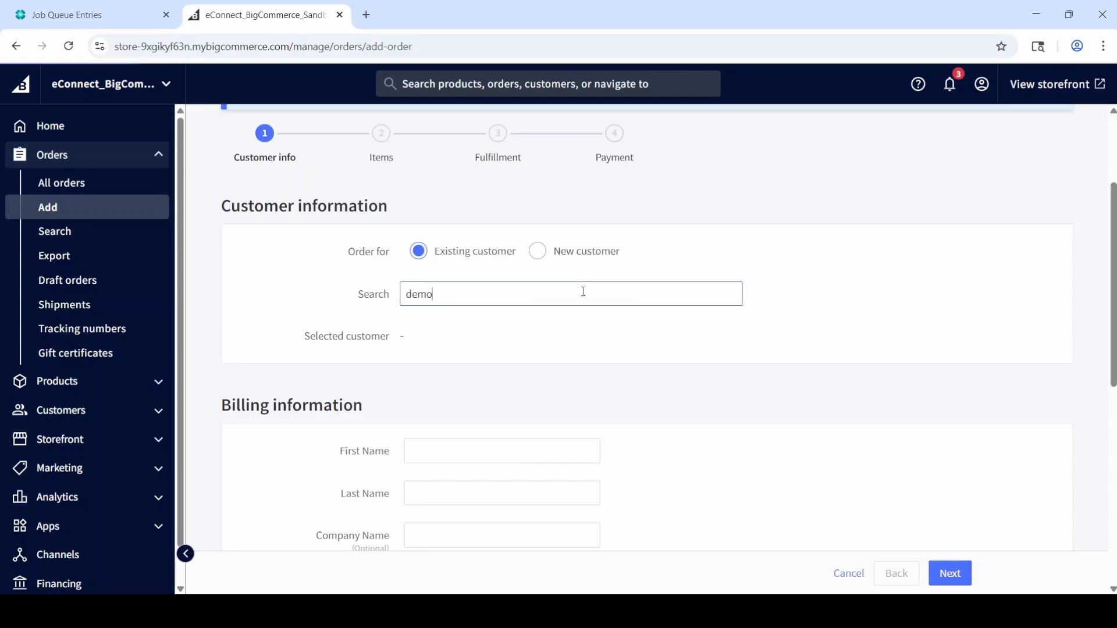
pyautogui.click(563, 334)
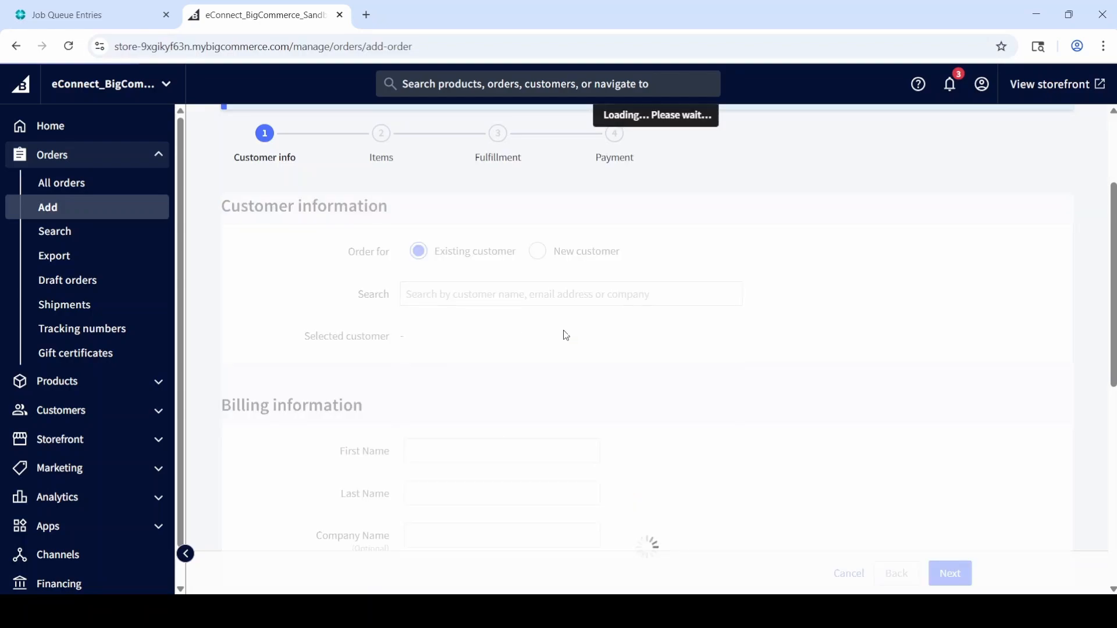
# Fill in the billing name and address from the browser's saved details and continue to the order items.
pyautogui.scroll(-3, 828, 466)
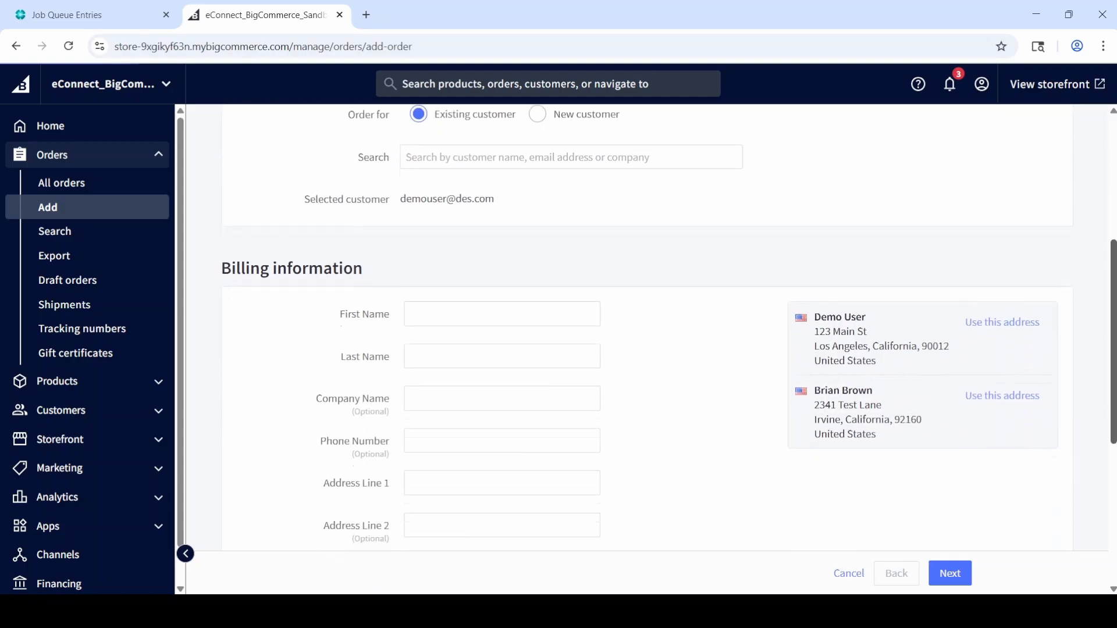
pyautogui.scroll(-1, 591, 291)
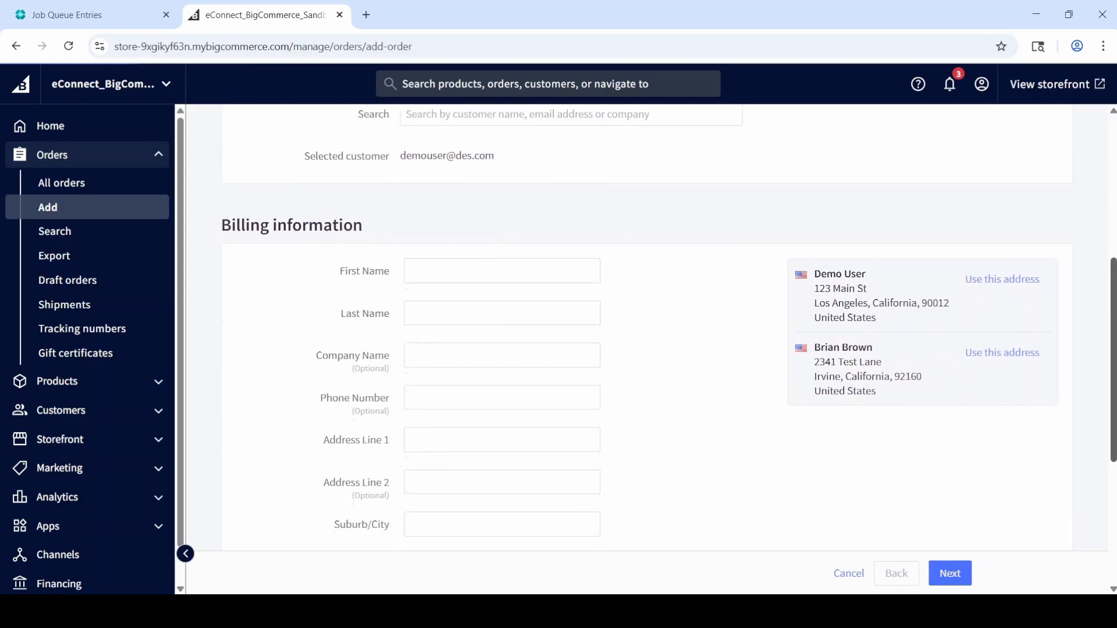
pyautogui.click(548, 263)
pyautogui.click(561, 321)
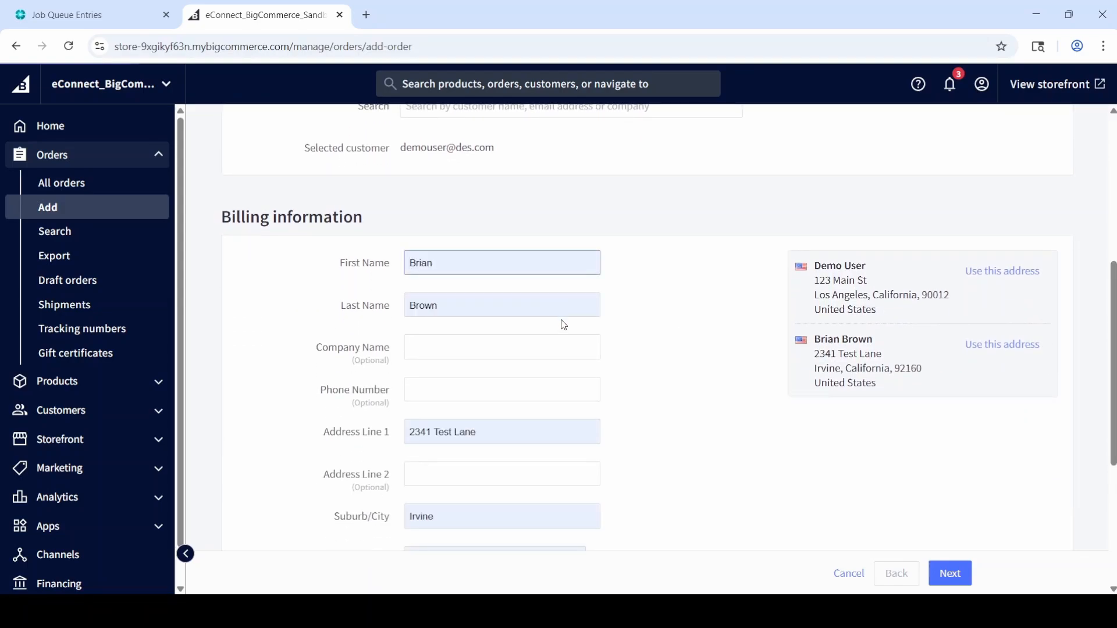
pyautogui.click(963, 572)
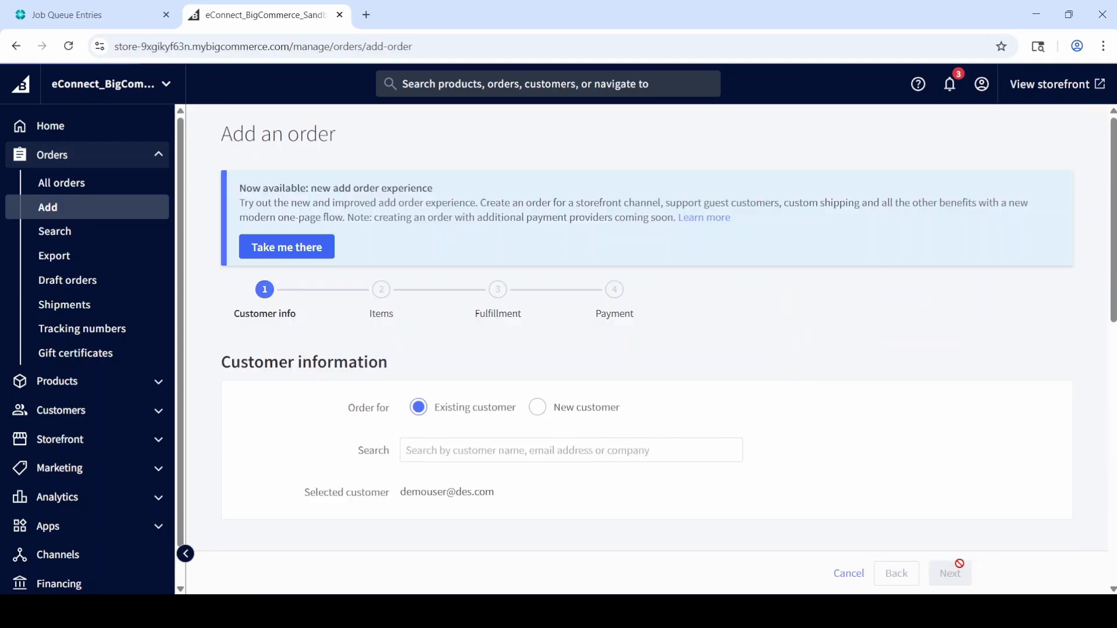
# Add the product SAMPLE-ITEM to the order and continue through fulfillment with the billing address as the destination.
pyautogui.scroll(-1, 1112, 326)
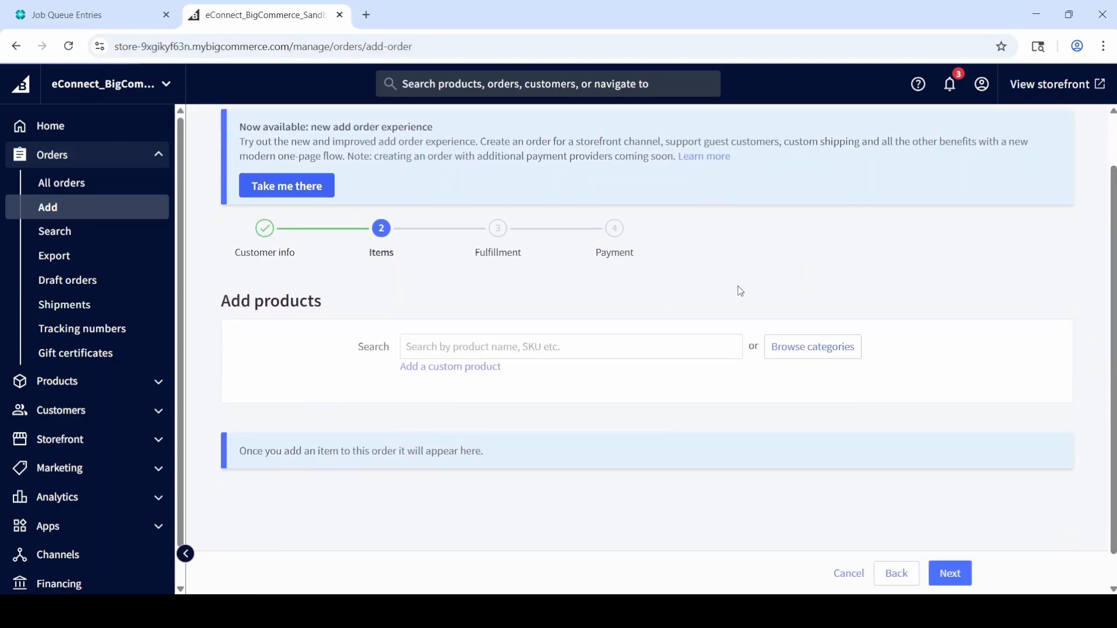
pyautogui.write('SAMPLE-ITEM')
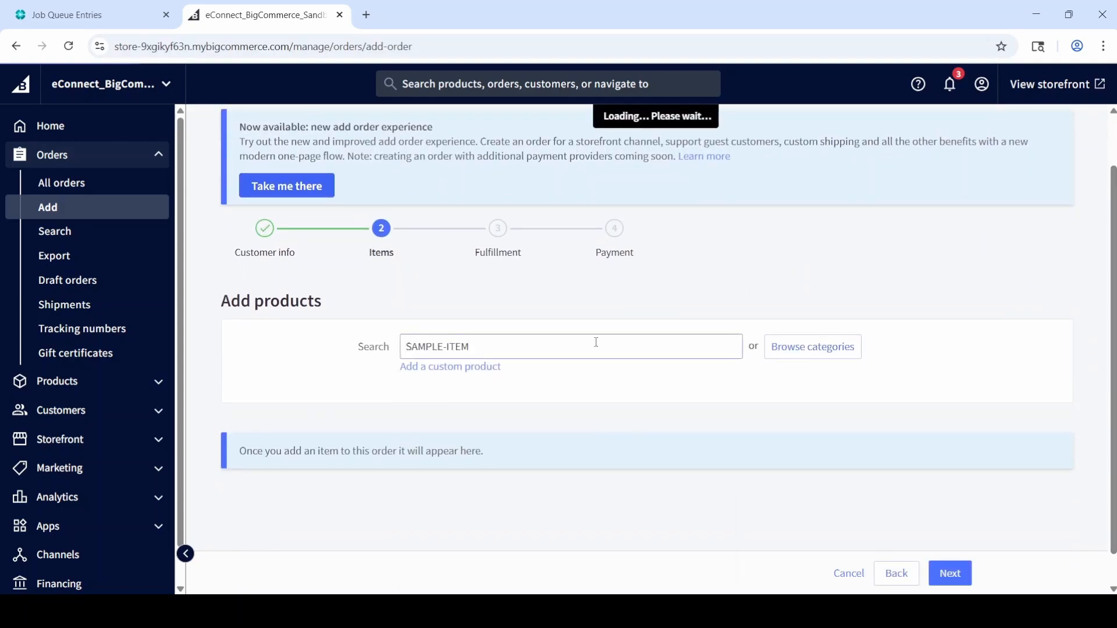
pyautogui.click(554, 380)
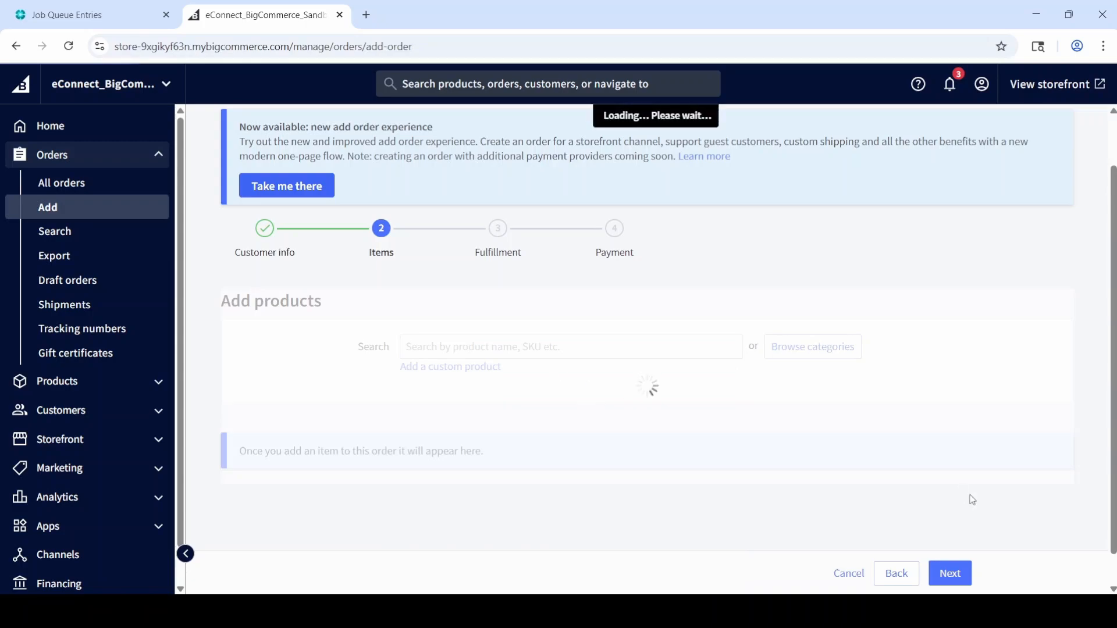
pyautogui.moveTo(1114, 335); pyautogui.dragTo(1075, 324)
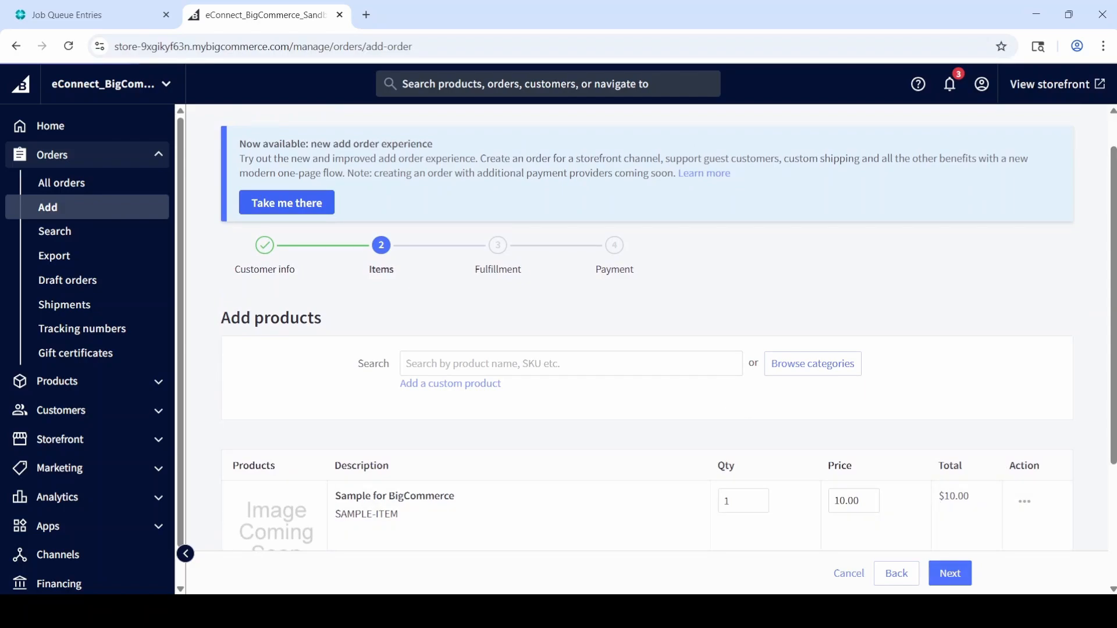
pyautogui.click(954, 574)
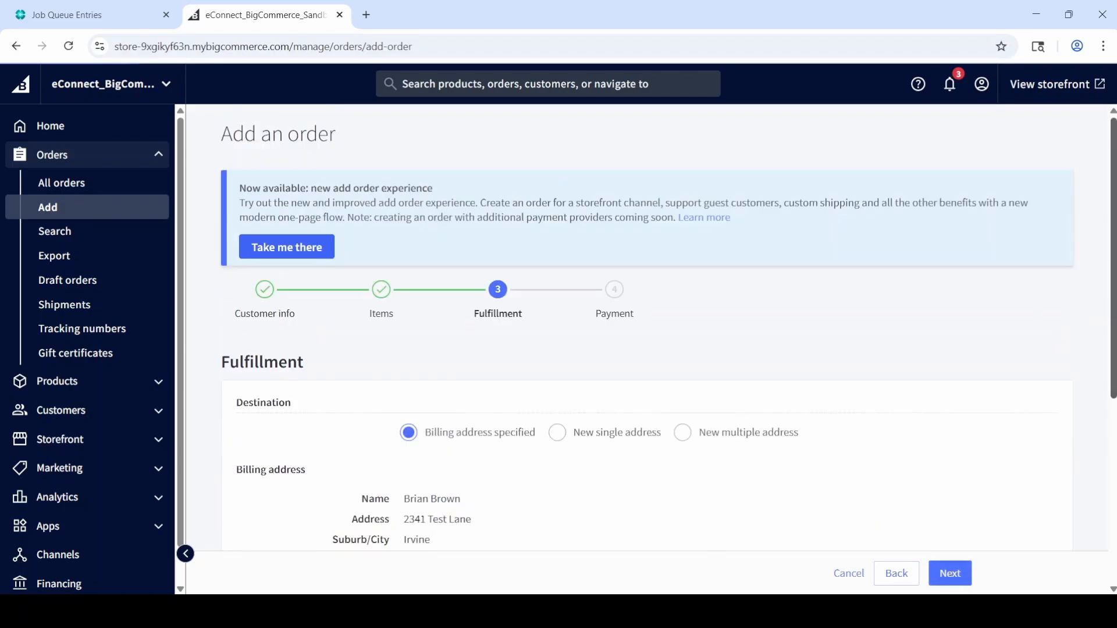
pyautogui.moveTo(1111, 283); pyautogui.dragTo(1111, 372)
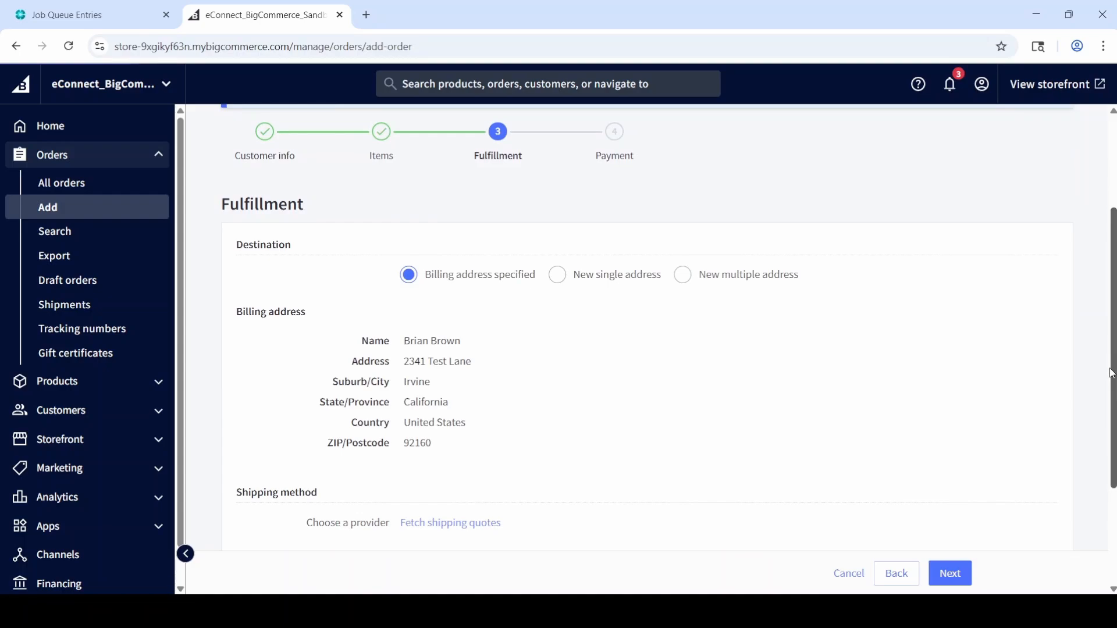
pyautogui.click(946, 574)
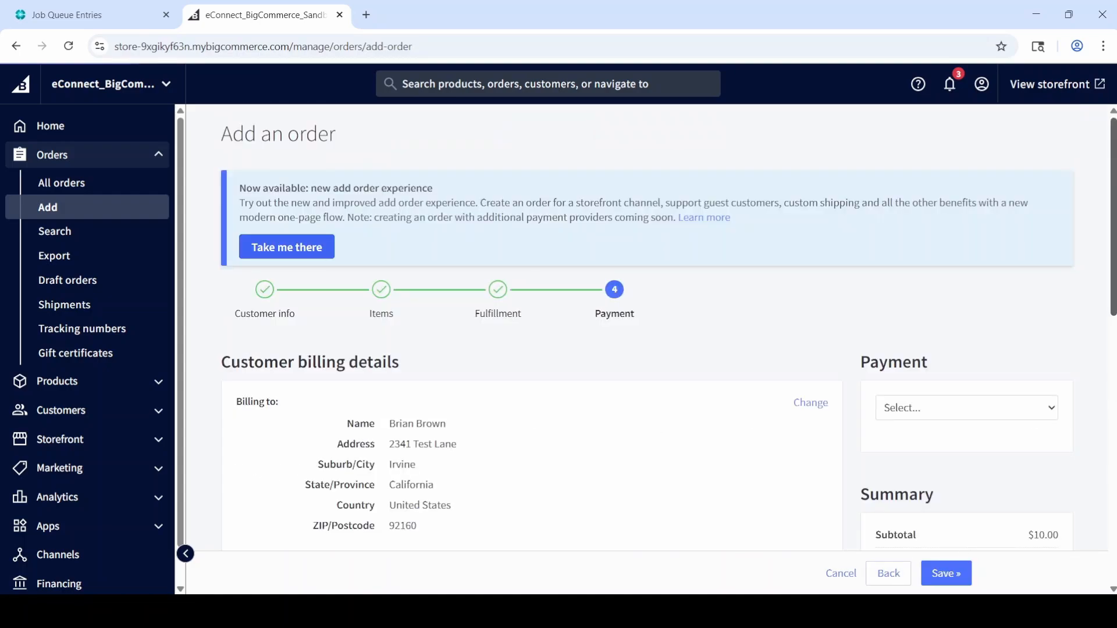
# Review the order details on the payment page and try to save the order without a payment method.
pyautogui.moveTo(1112, 270); pyautogui.dragTo(1100, 479)
pyautogui.scroll(10, 1100, 479)
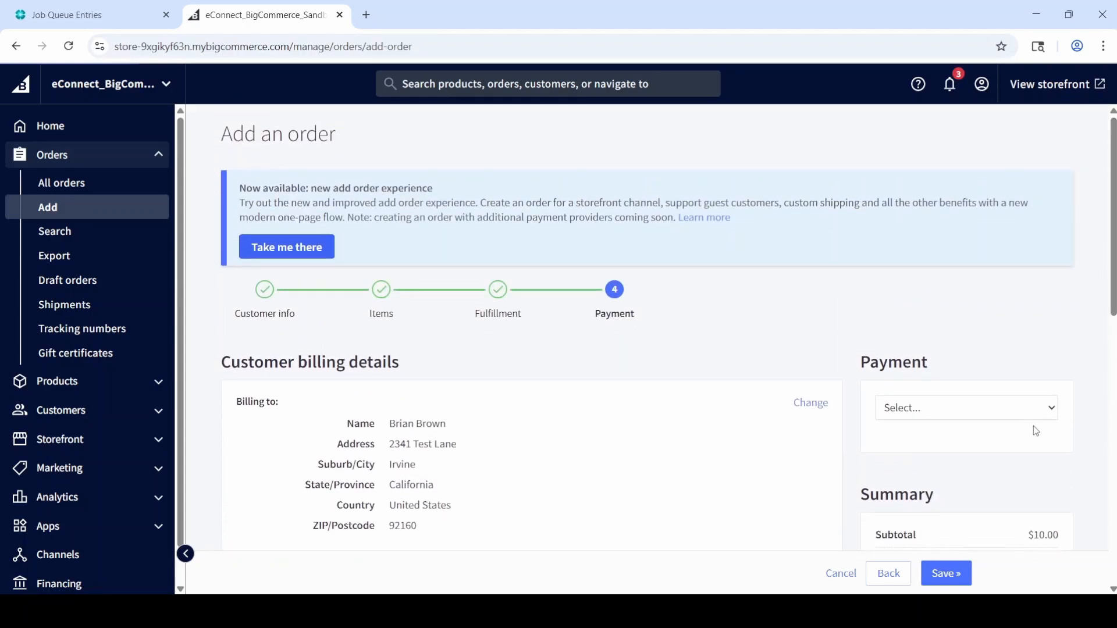
pyautogui.click(942, 581)
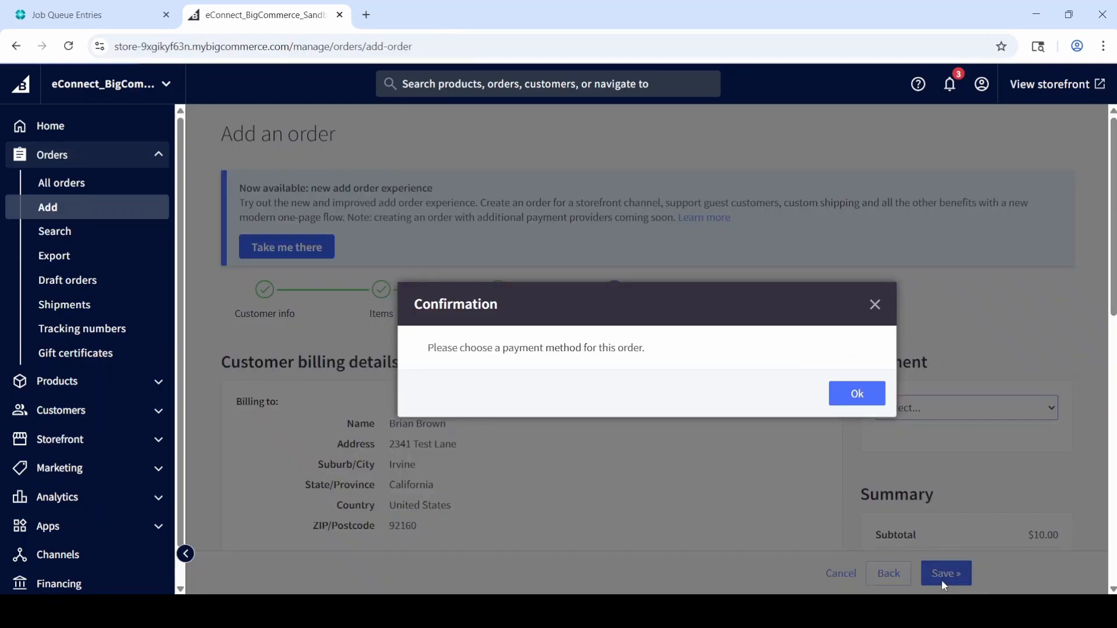
pyautogui.click(874, 303)
# Select Test payment provider and fill in the cardholder name, card type, card number and expiration date from the saved card.
pyautogui.click(925, 408)
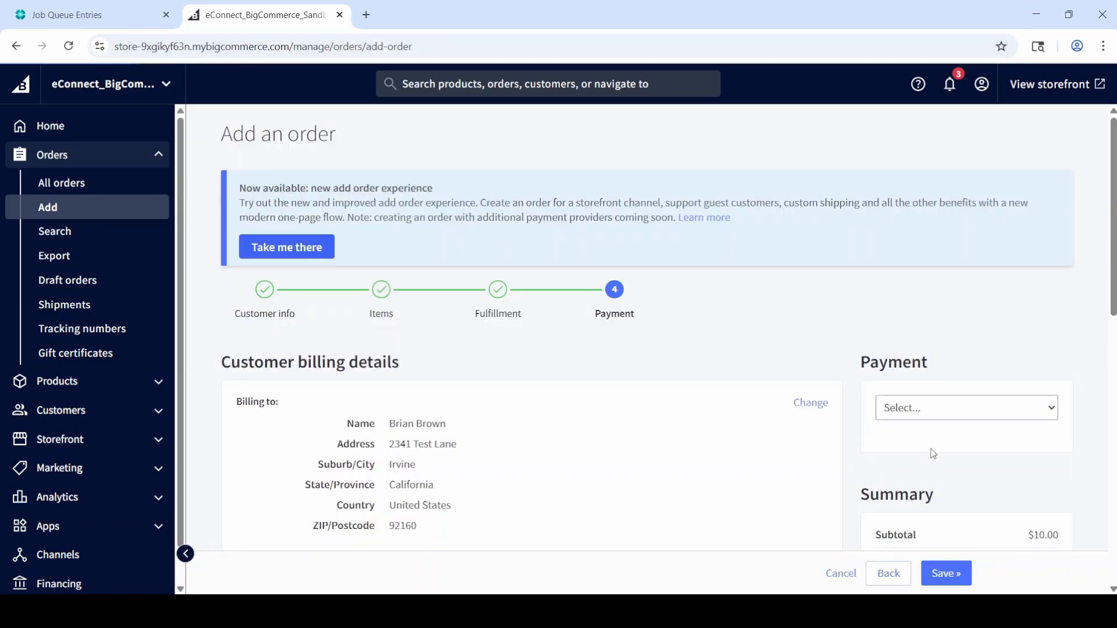
pyautogui.click(930, 451)
pyautogui.scroll(-3, 1024, 294)
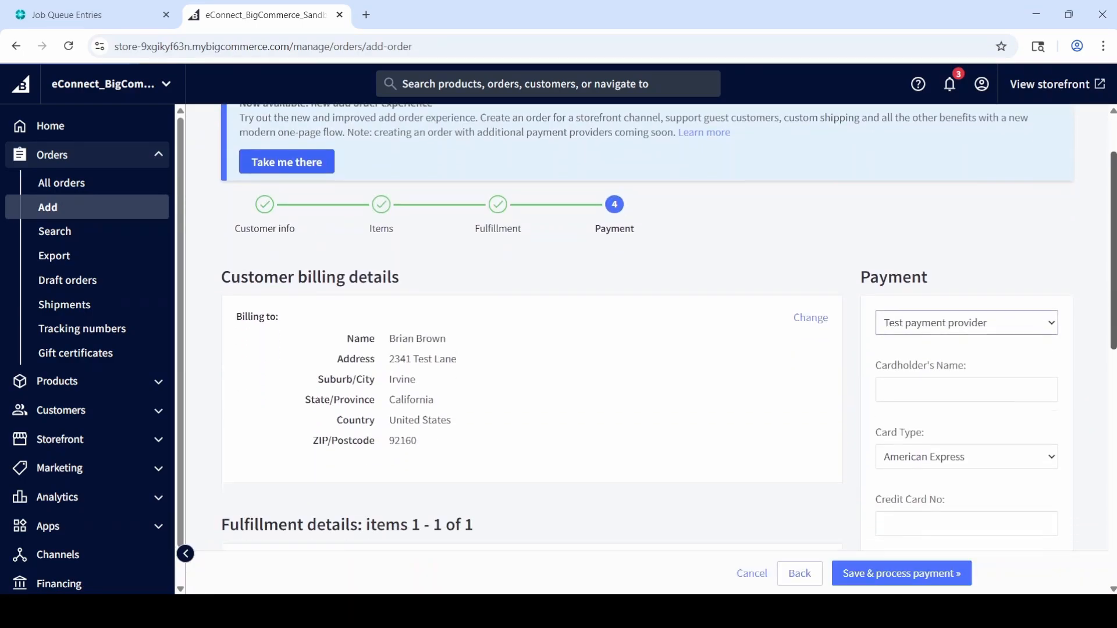
pyautogui.click(1024, 294)
pyautogui.click(1004, 326)
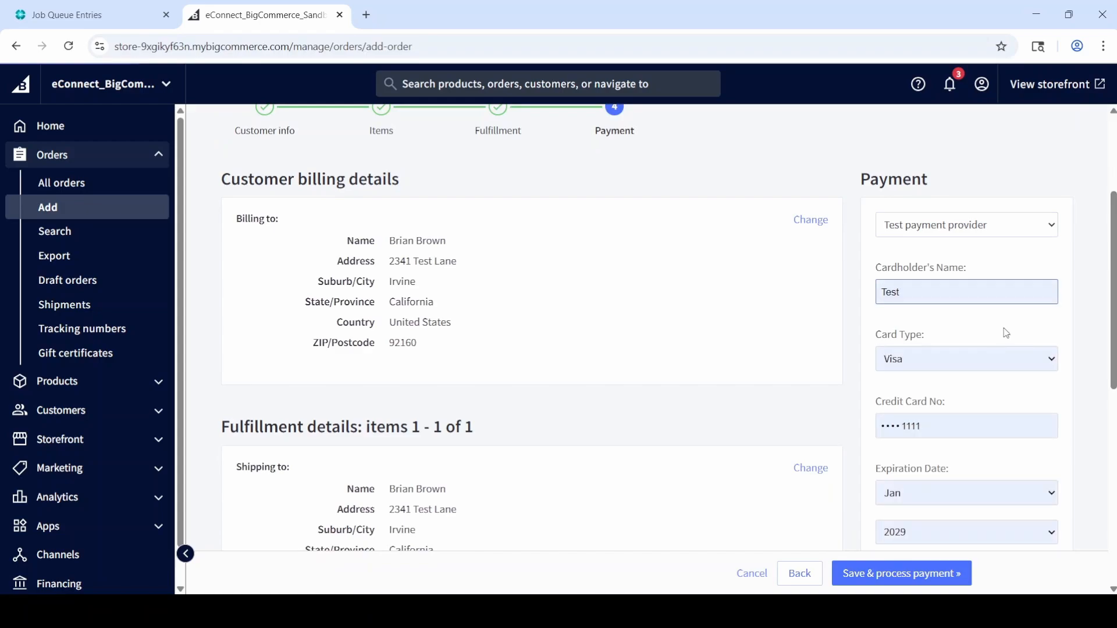
# Review the payment and fulfillment details, and save the order while processing its payment.
pyautogui.moveTo(1112, 339); pyautogui.dragTo(1112, 426)
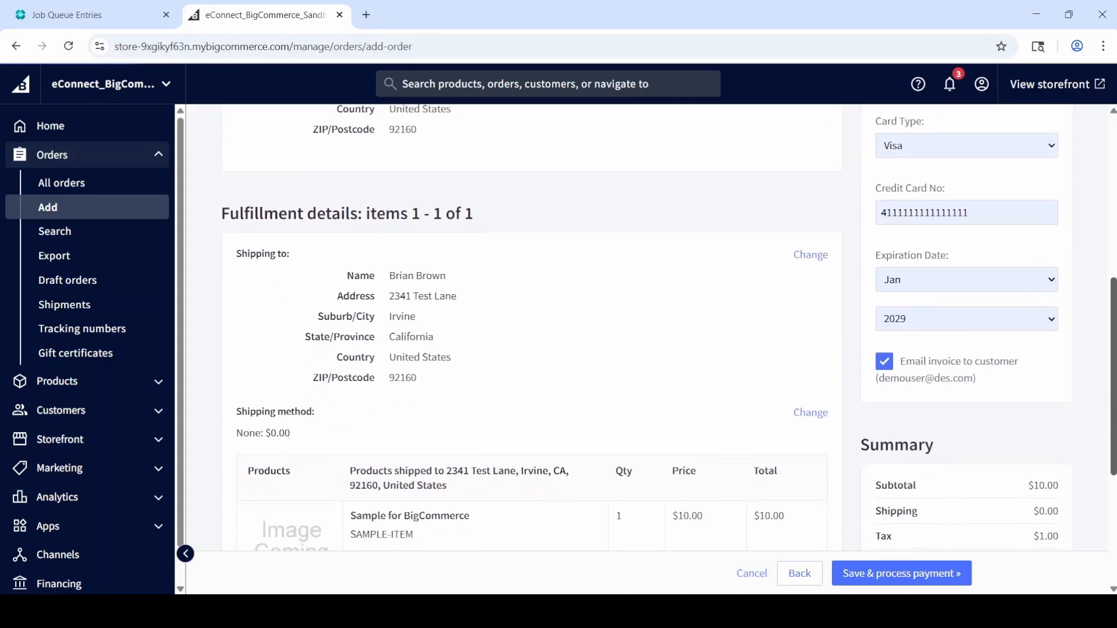
pyautogui.scroll(4, 1105, 361)
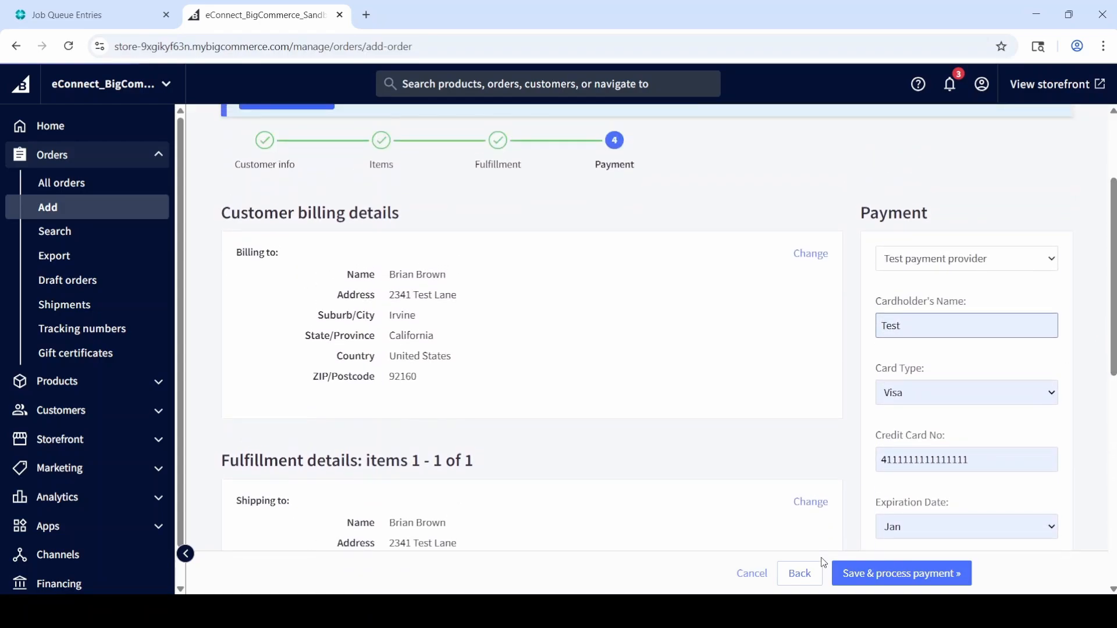
pyautogui.click(908, 575)
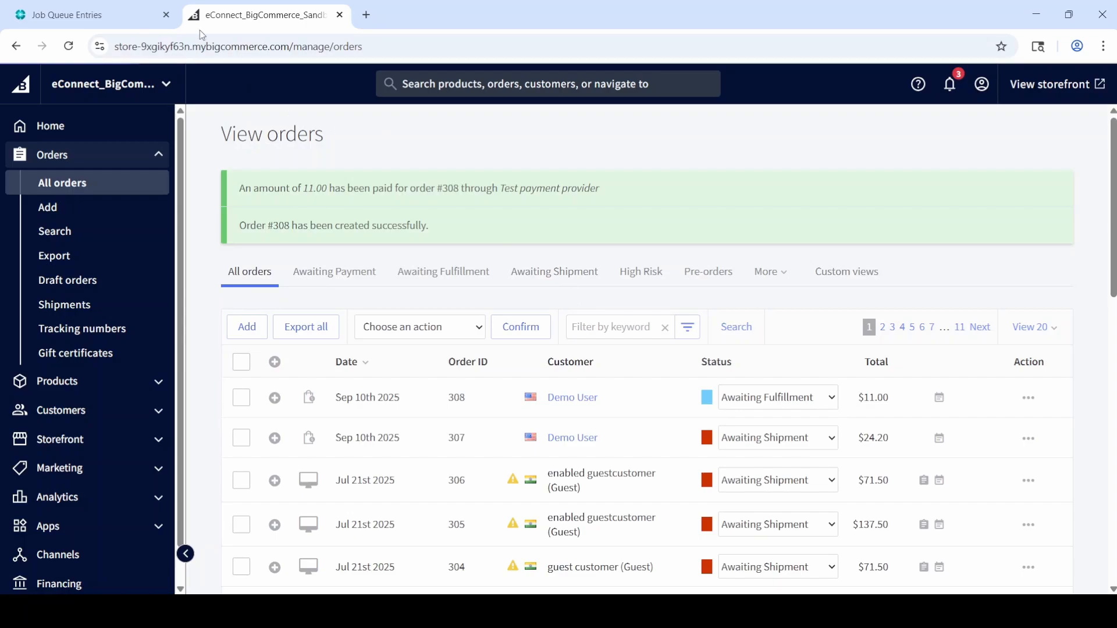
# Switch to Business Central and run the eConnect Create Orders job queue entry once in the foreground.
pyautogui.click(100, 7)
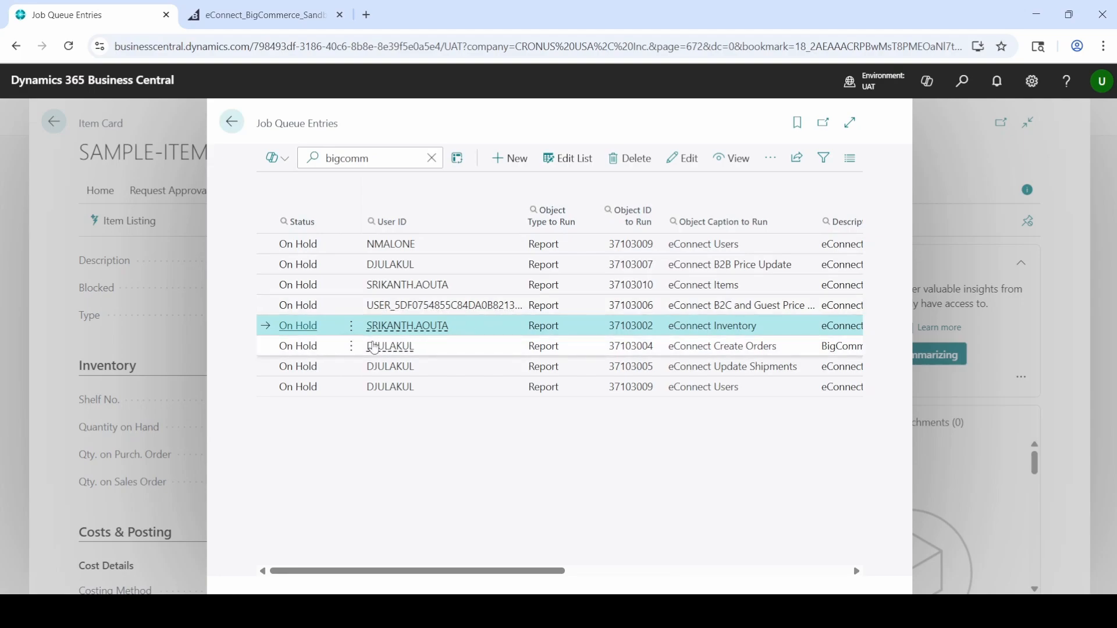
pyautogui.click(354, 346)
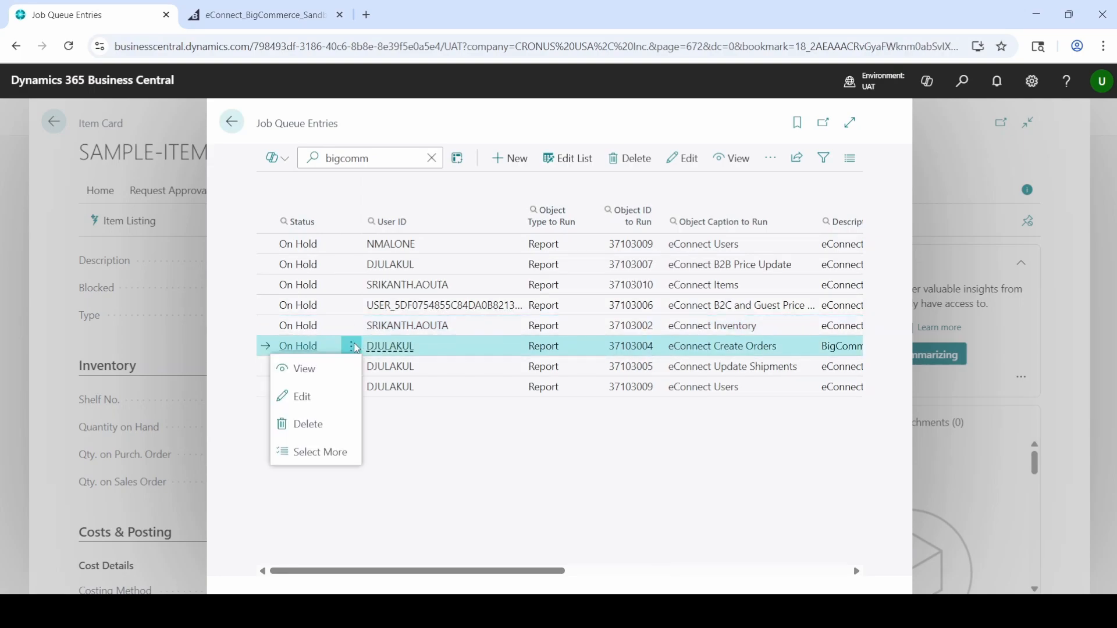
pyautogui.click(769, 158)
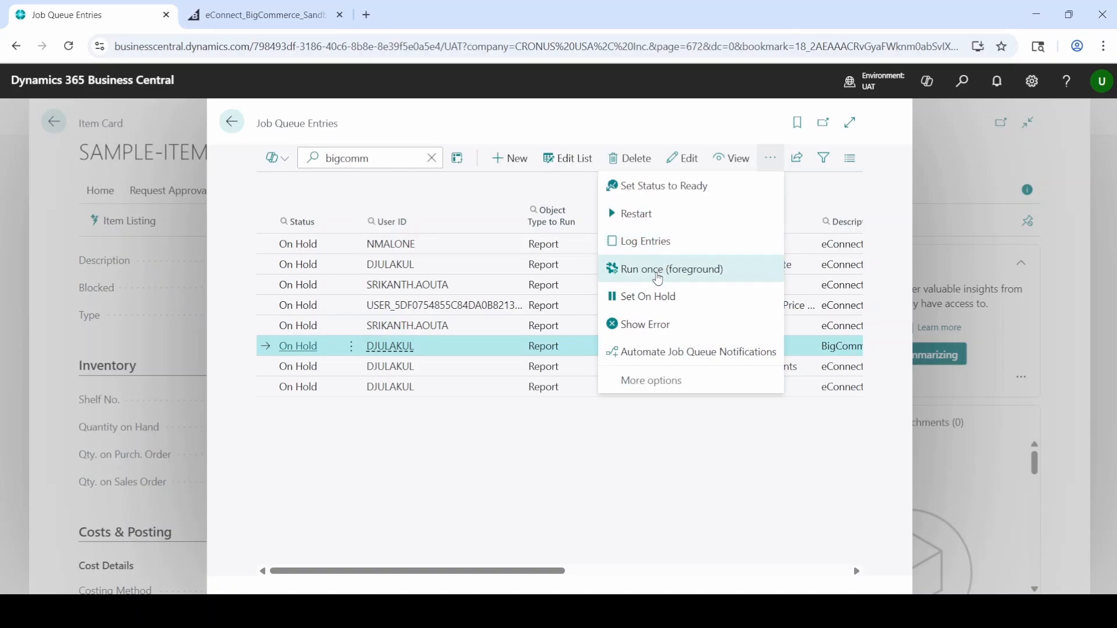
pyautogui.click(657, 272)
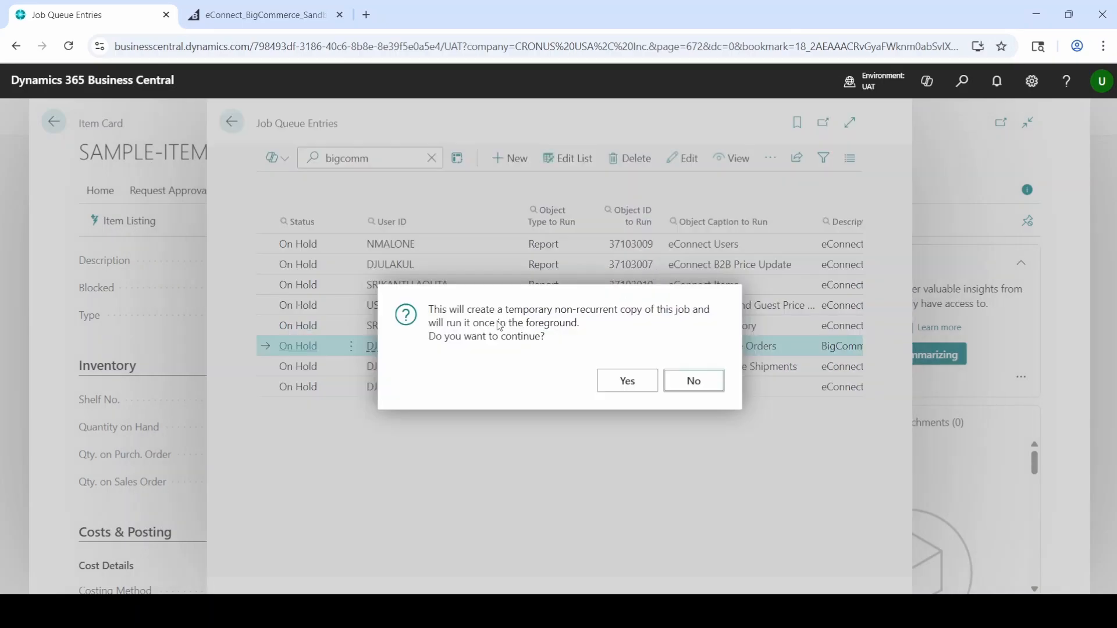
pyautogui.click(614, 383)
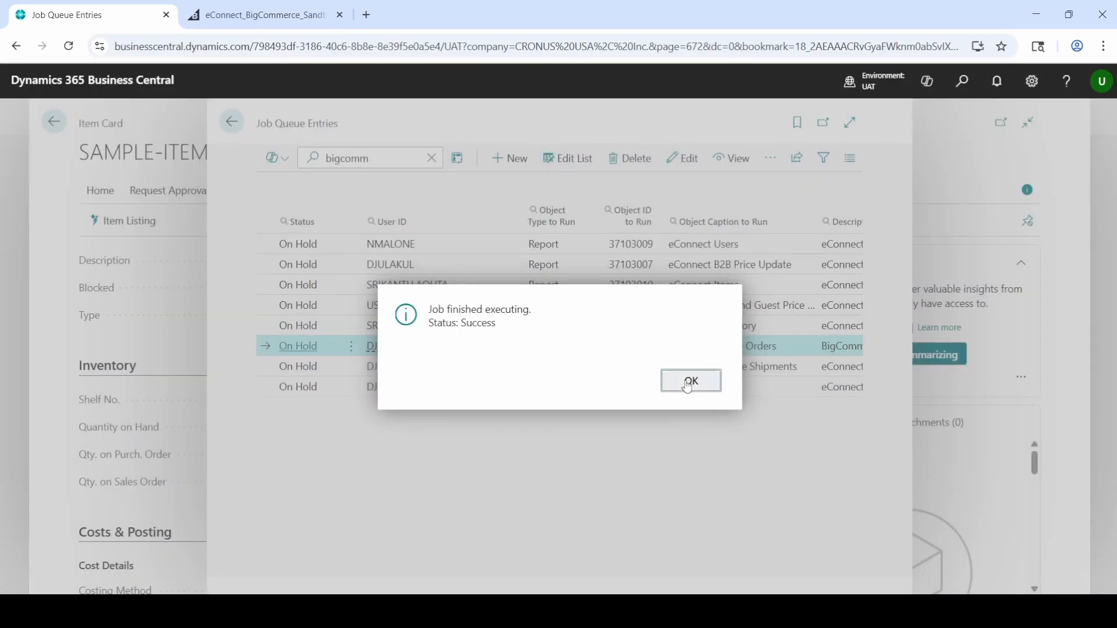
pyautogui.click(682, 382)
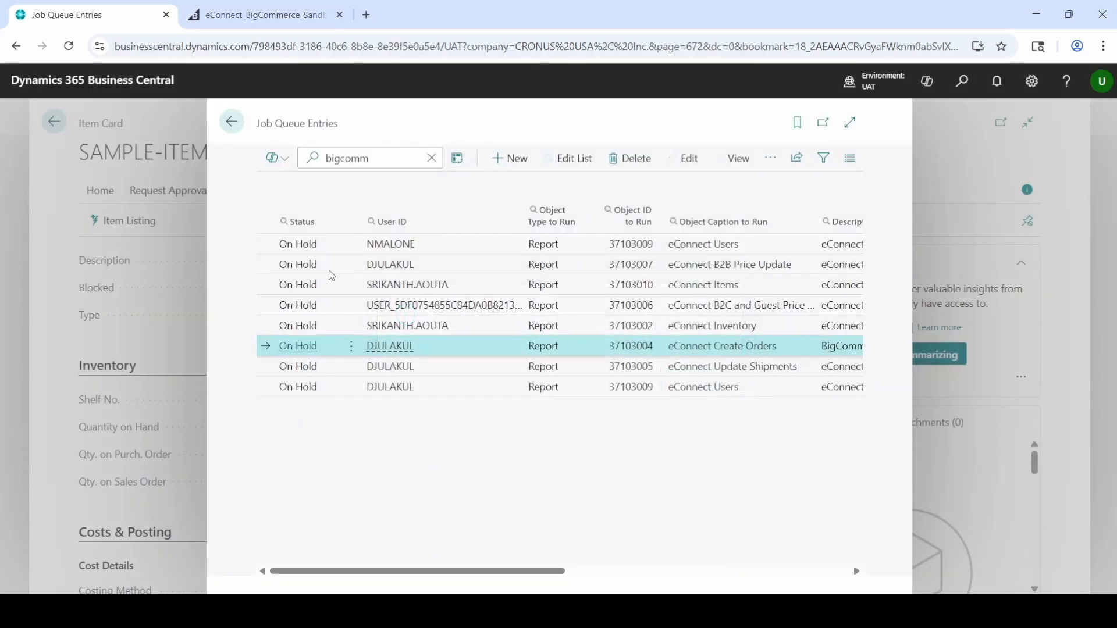
# Switch to BigCommerce, reload the order list to check the new order's status, and return to Business Central.
pyautogui.click(262, 15)
pyautogui.click(68, 48)
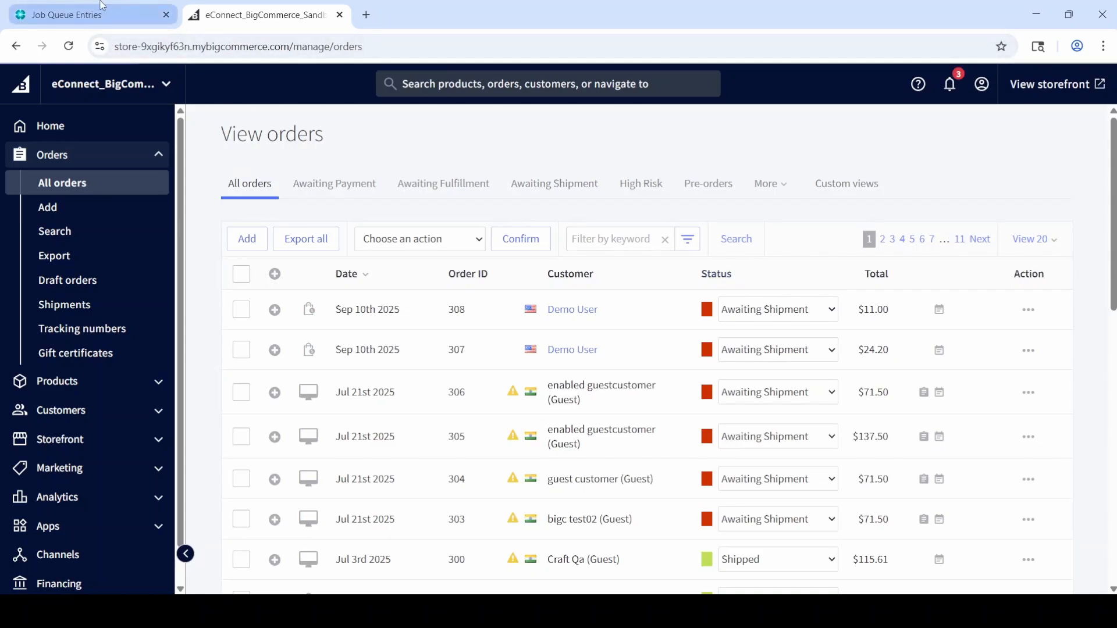
pyautogui.click(140, 21)
# Close the job queue entries and open eConnect Order Logs by searching for "econnect ord".
pyautogui.click(231, 123)
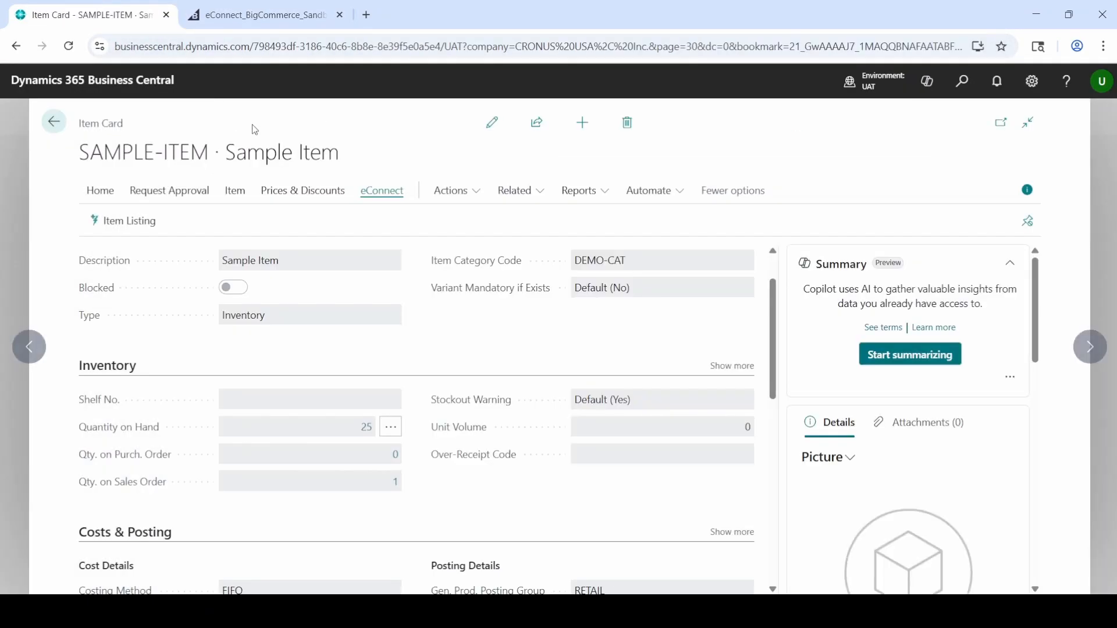
pyautogui.click(961, 82)
pyautogui.write('econn')
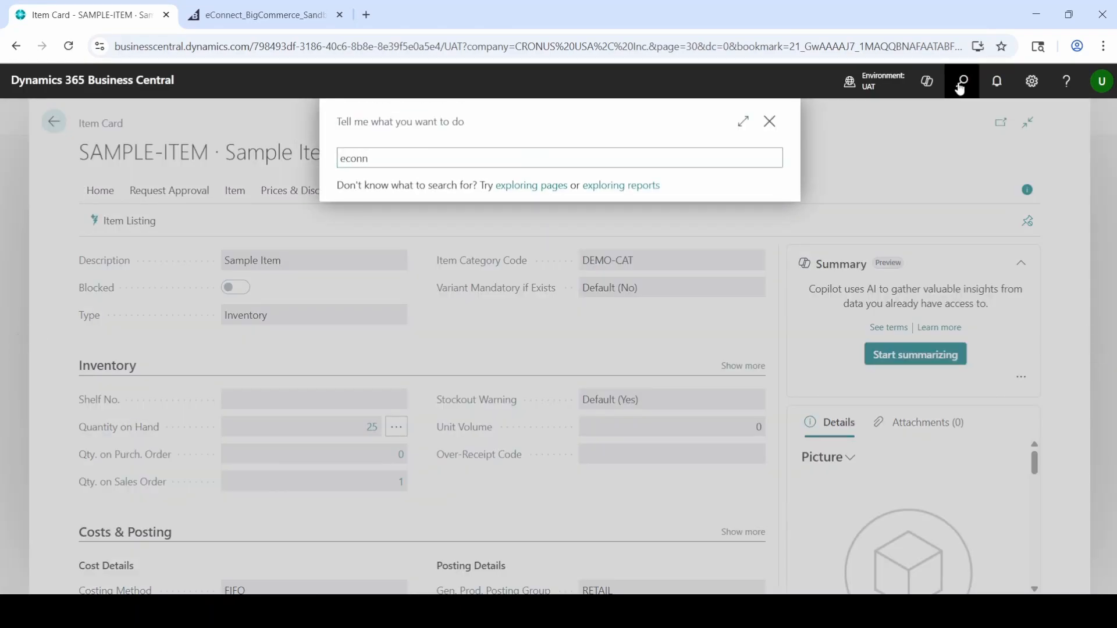
pyautogui.write('ect ord')
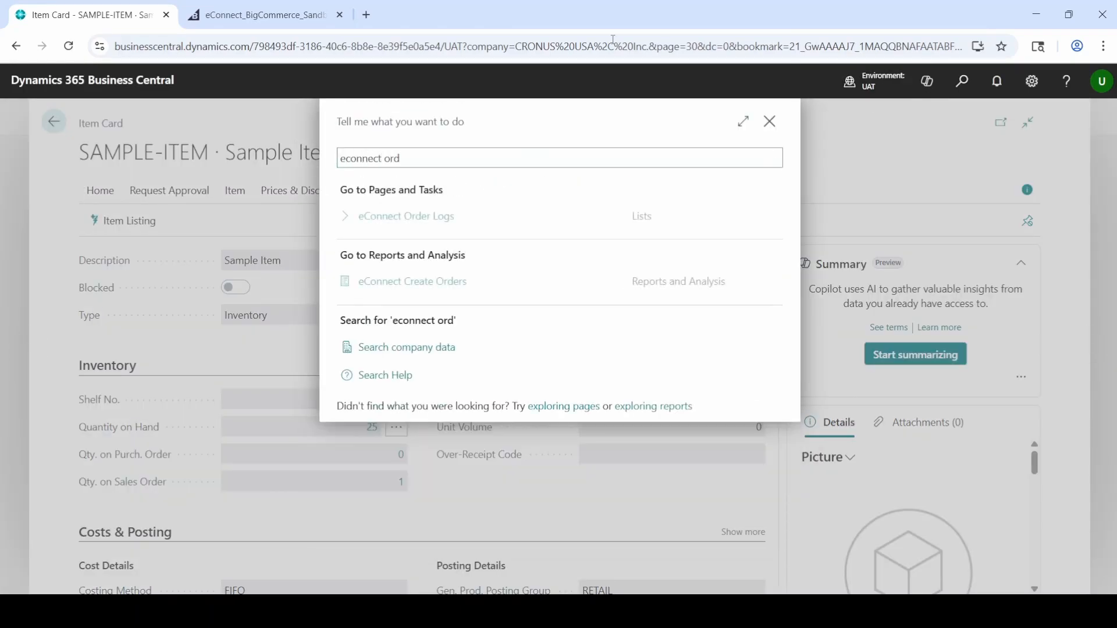
pyautogui.click(400, 227)
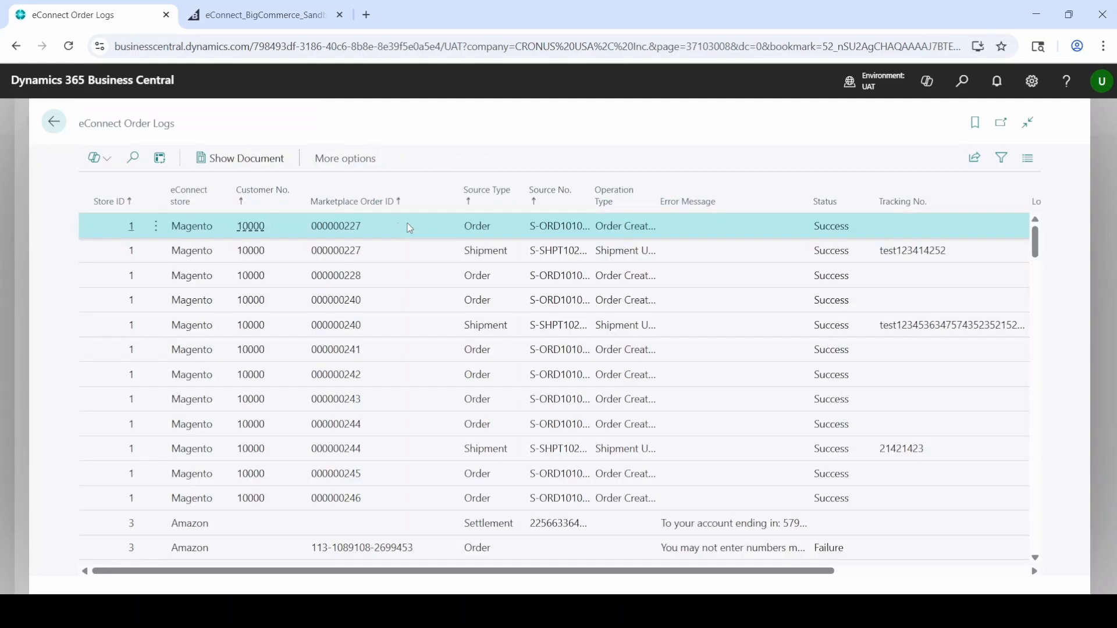
# Sort the eConnect Order Logs by Log Entry Date in descending order and examine the newest BigCommerce entry.
pyautogui.moveTo(648, 576); pyautogui.dragTo(841, 575)
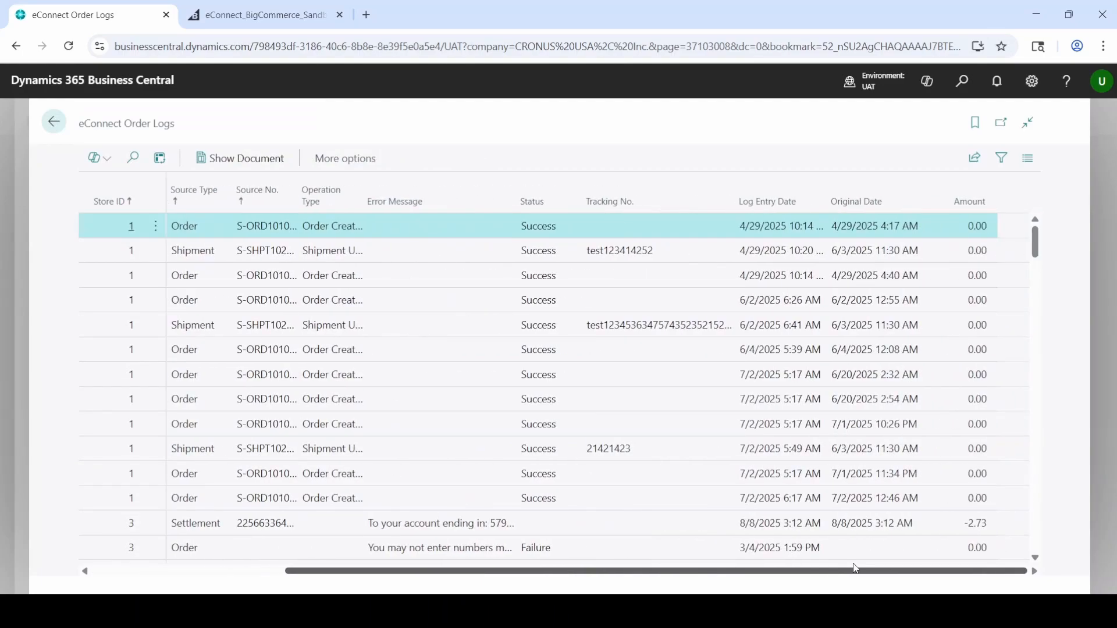
pyautogui.click(825, 202)
pyautogui.click(766, 257)
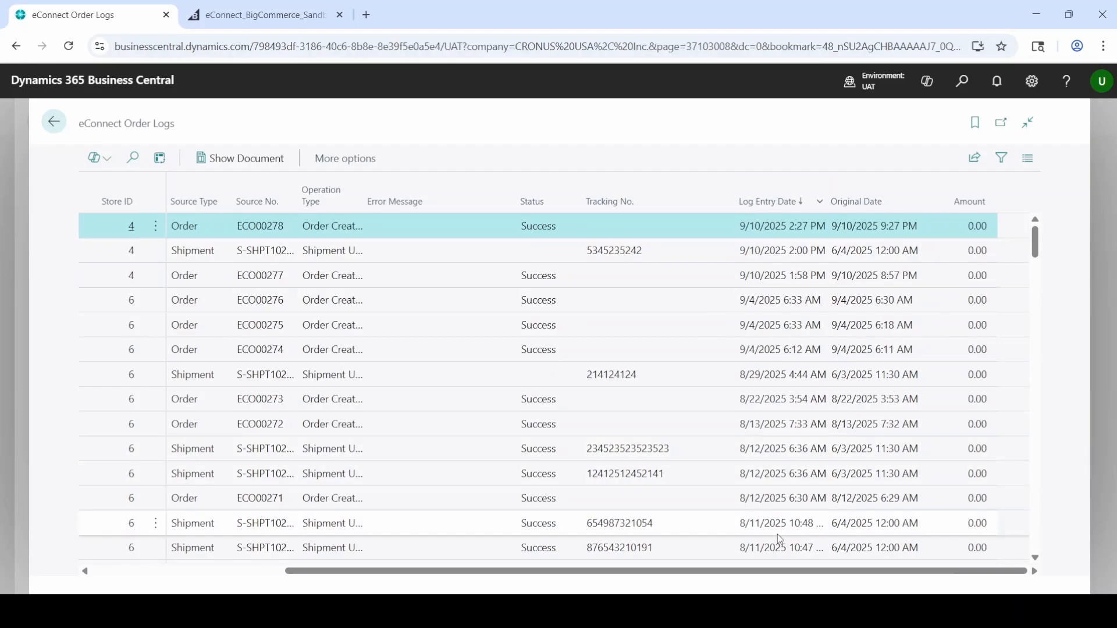
pyautogui.moveTo(764, 567); pyautogui.dragTo(375, 533)
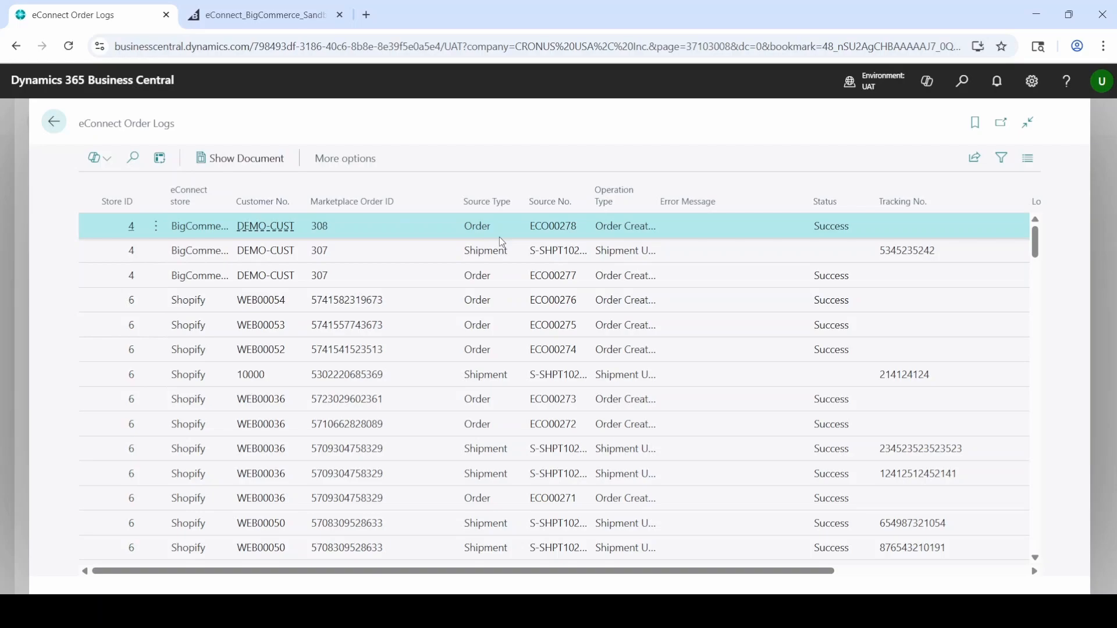
# Show the newest log entry's sales order, review its lines and general details, and switch back to the BigCommerce order list.
pyautogui.click(240, 159)
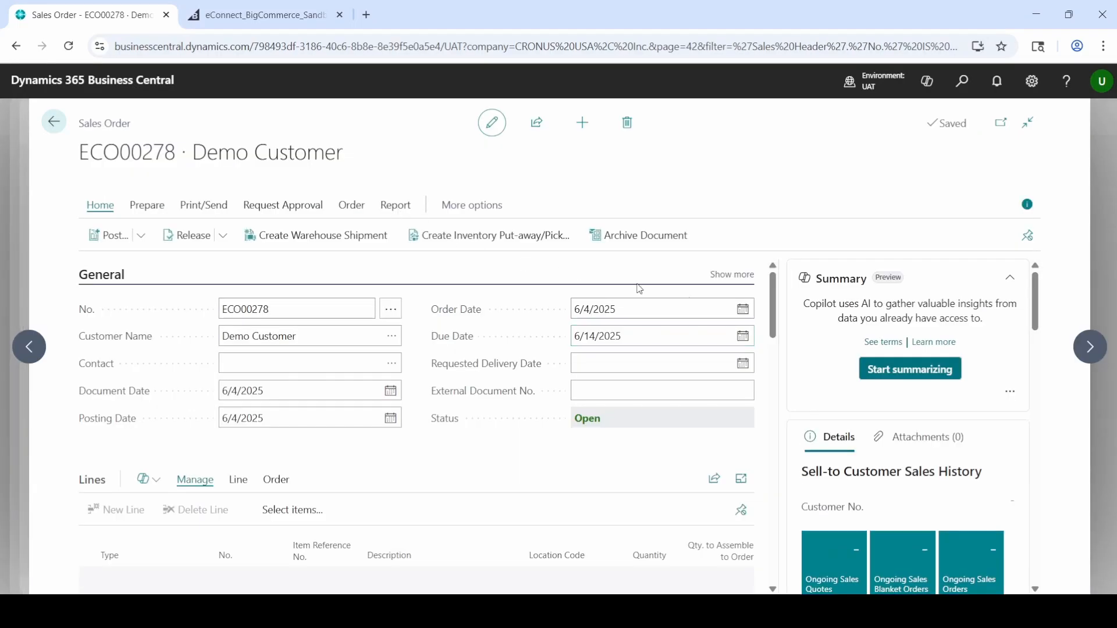
pyautogui.scroll(-3, 777, 349)
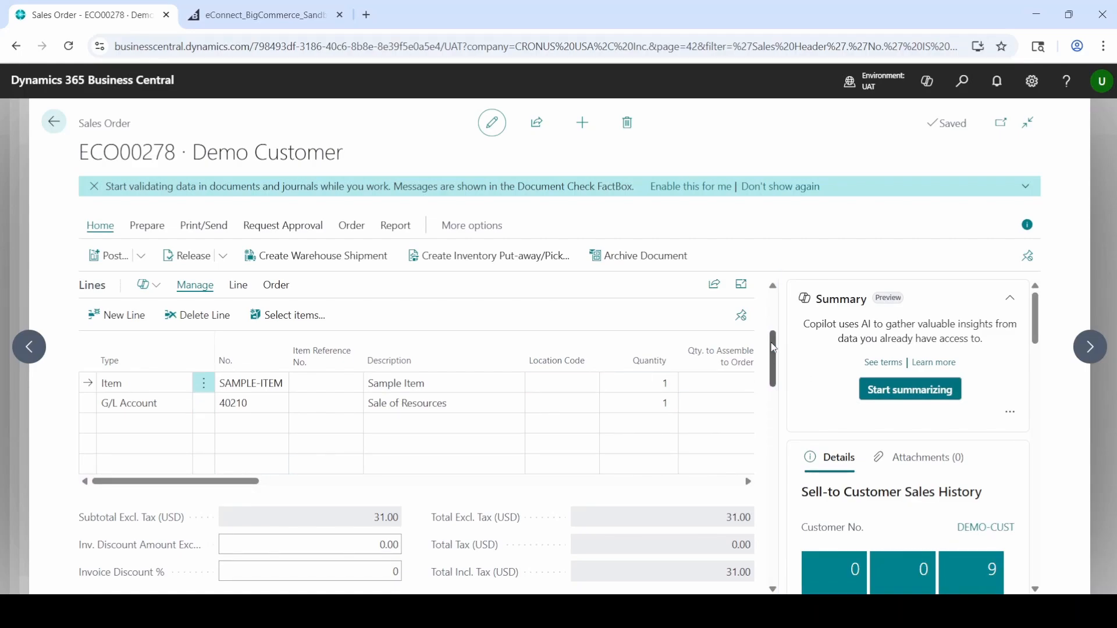
pyautogui.moveTo(774, 348); pyautogui.dragTo(792, 309)
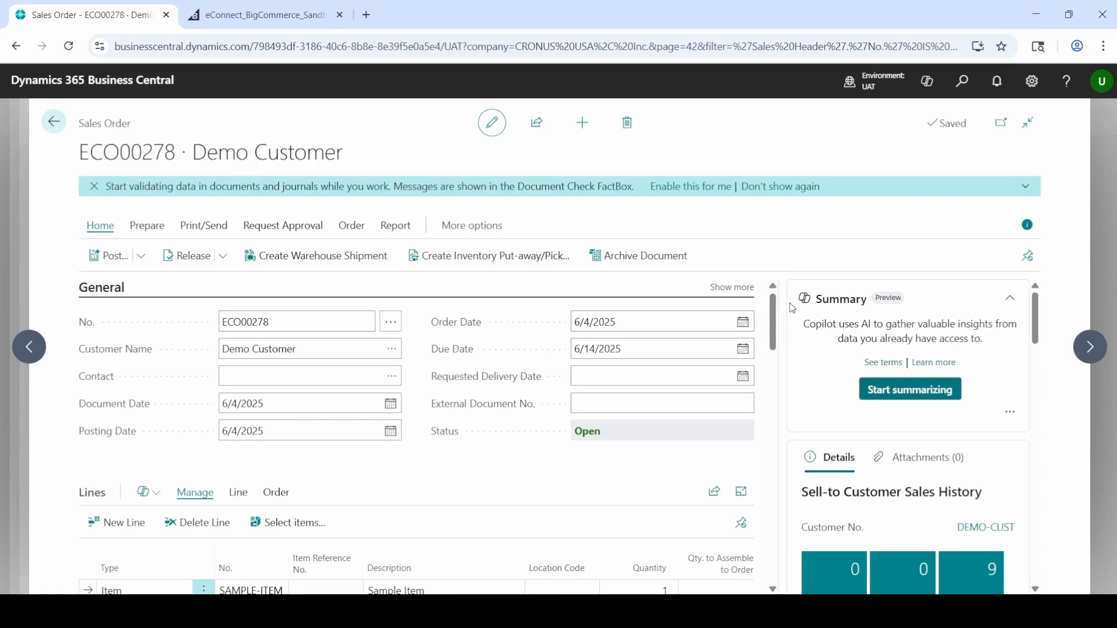
pyautogui.click(282, 17)
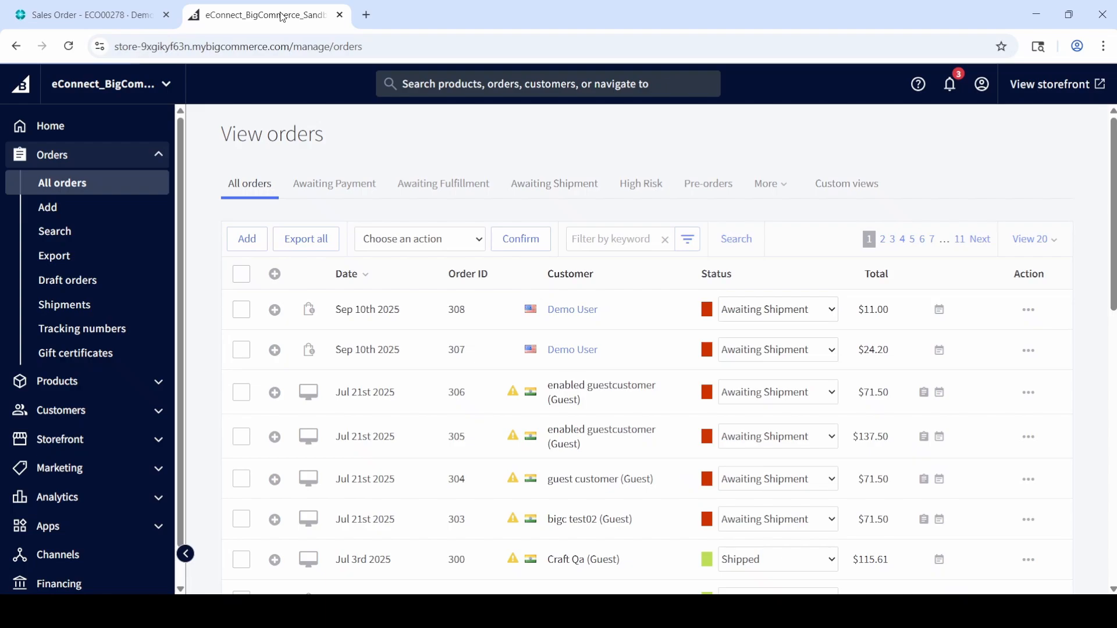